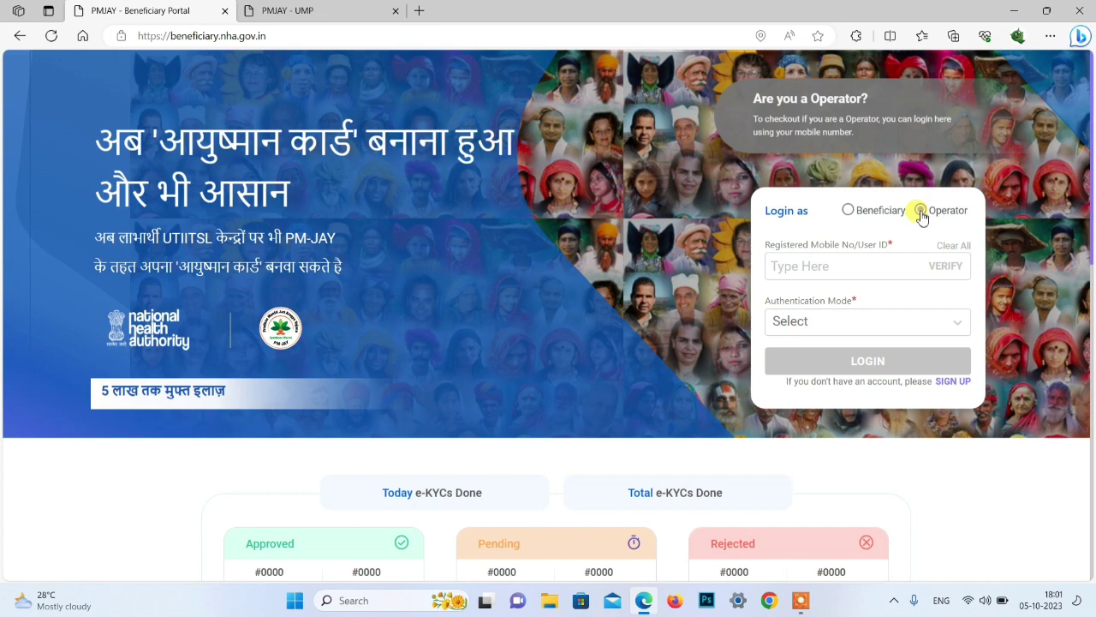
- Open the operator sign-up form, enter the Aadhaar number and validate it
{"action": "left_click", "coordinate": [953, 382]}
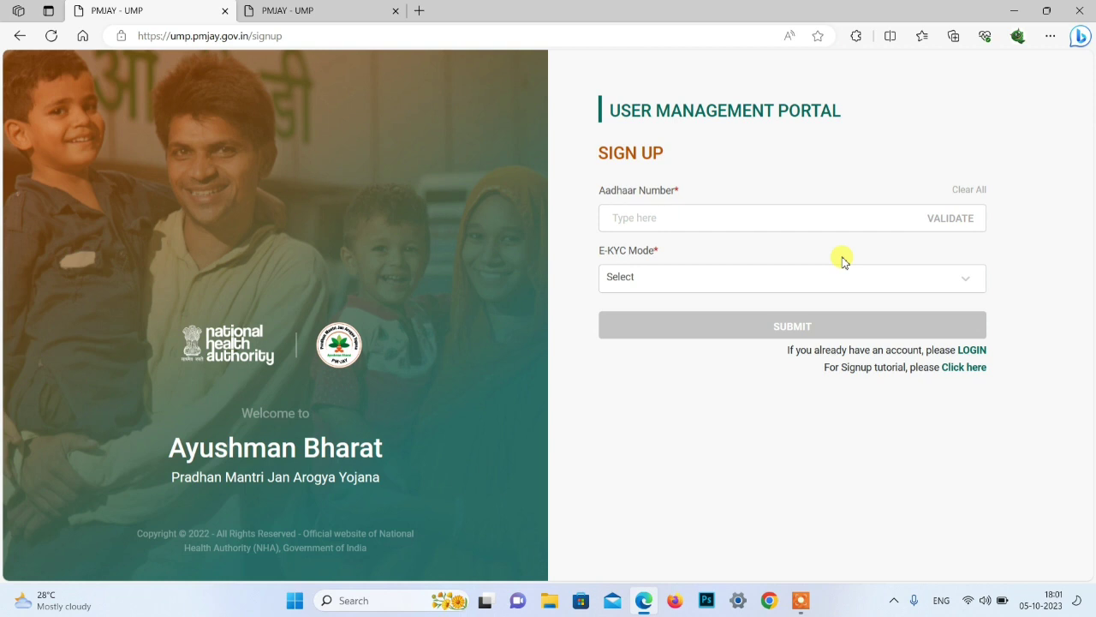
{"action": "left_click_drag", "start_coordinate": [602, 188], "coordinate": [670, 189]}
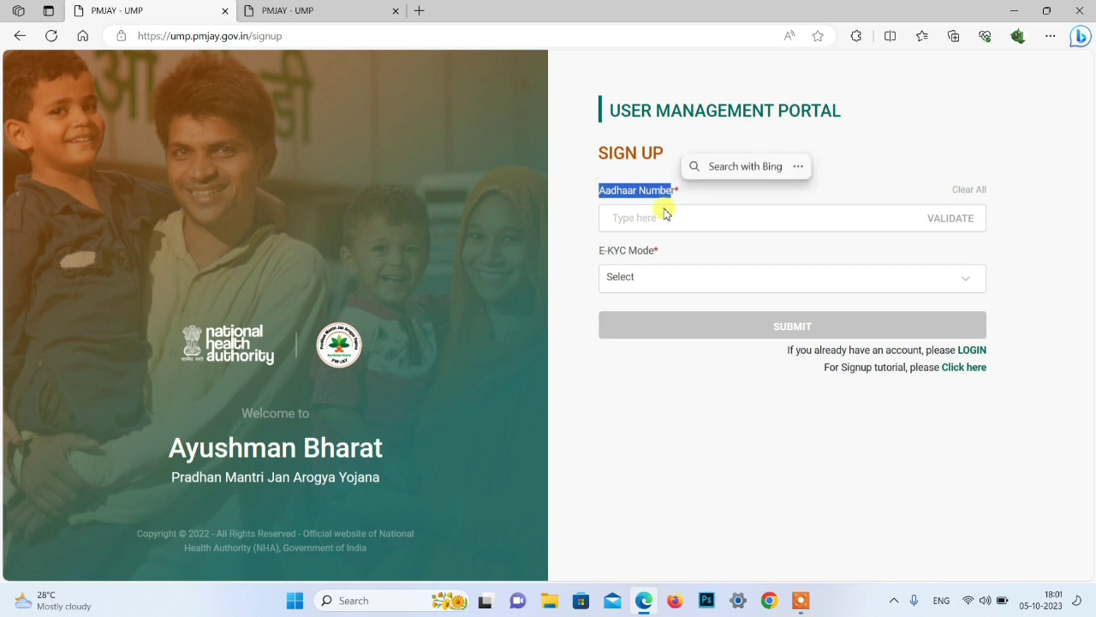
{"action": "left_click", "coordinate": [650, 214]}
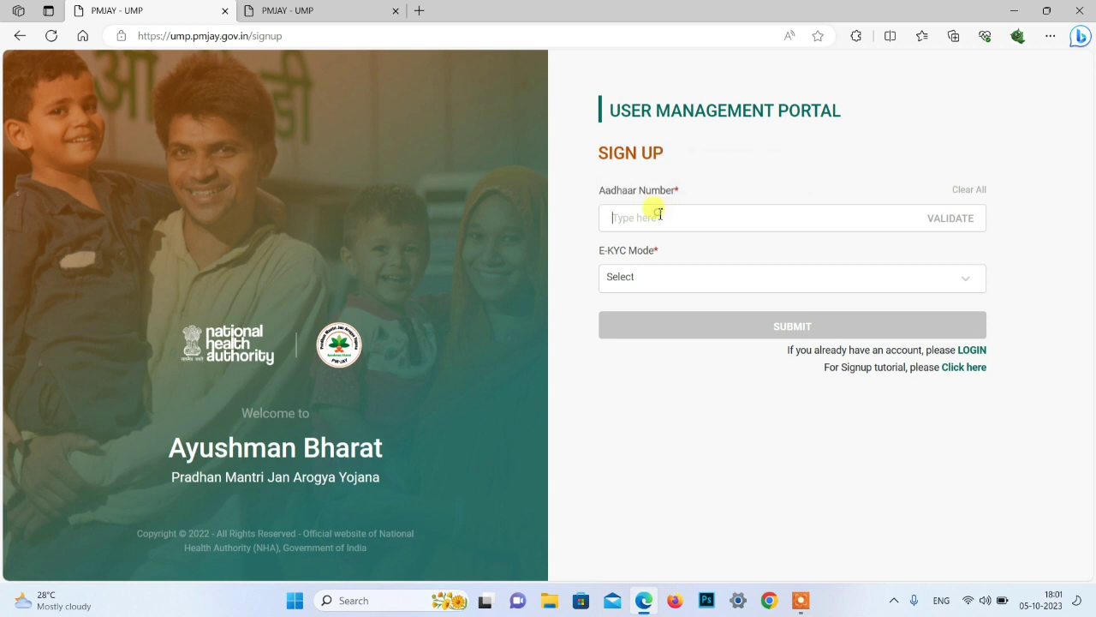
{"action": "key", "text": "ctrl+v"}
{"action": "left_click", "coordinate": [929, 220]}
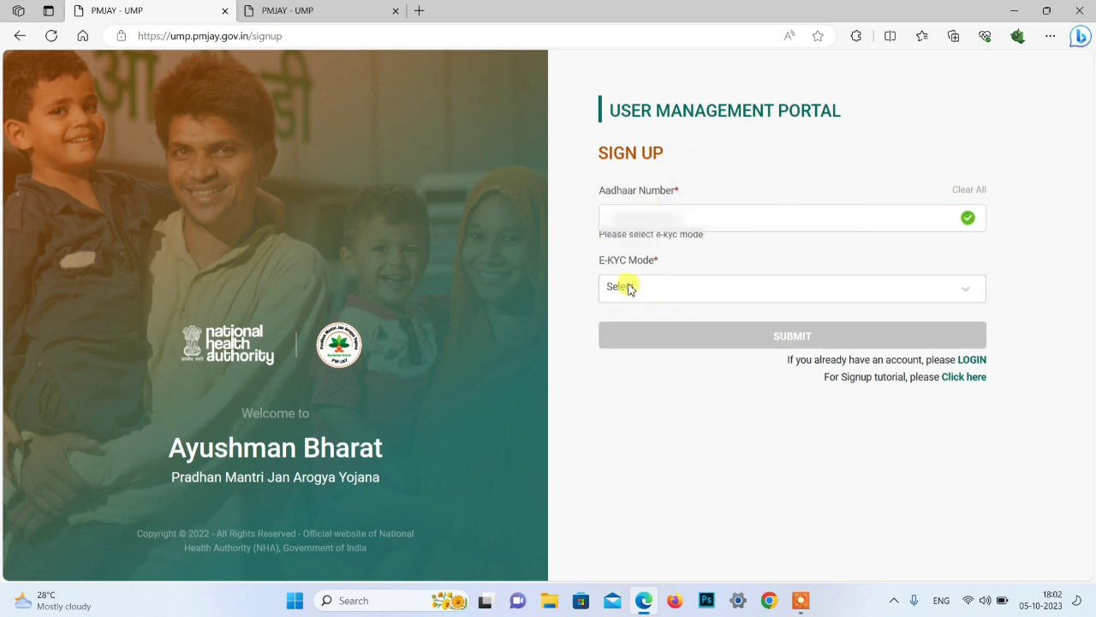
- Choose Aadhaar OTP as the E-KYC mode, and accept and allow the consent declaration
{"action": "left_click_drag", "start_coordinate": [599, 260], "coordinate": [656, 263]}
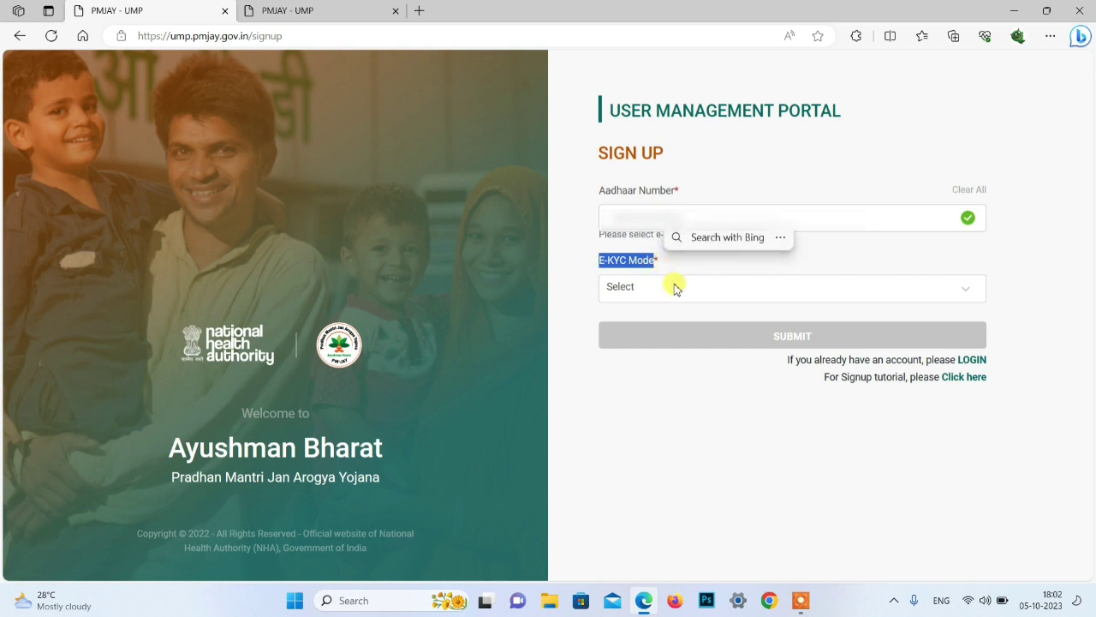
{"action": "left_click", "coordinate": [674, 286]}
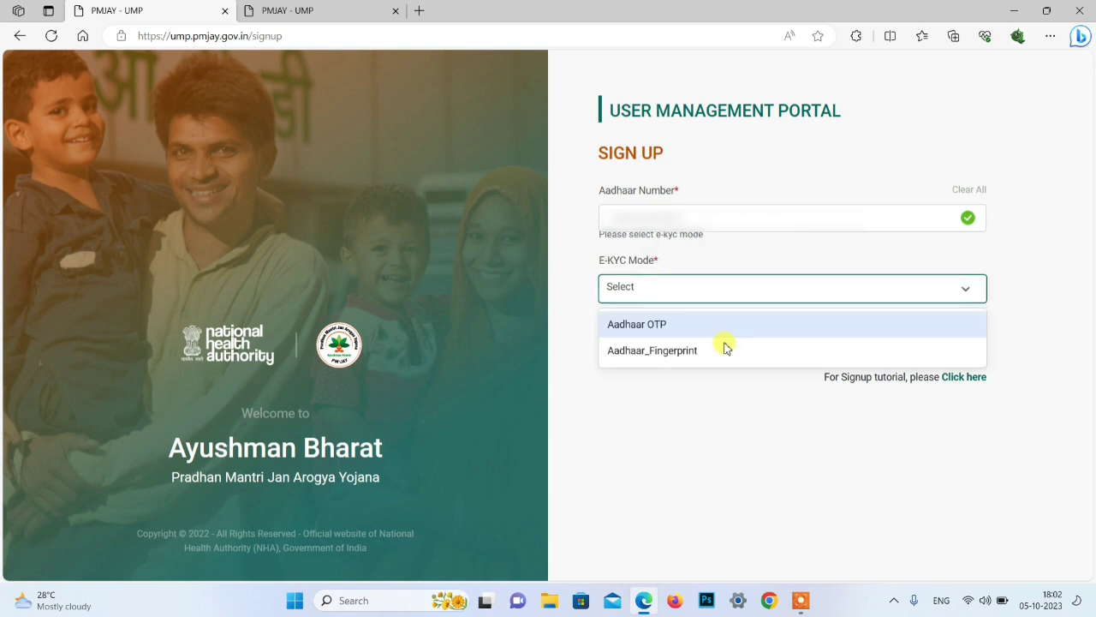
{"action": "left_click", "coordinate": [663, 325]}
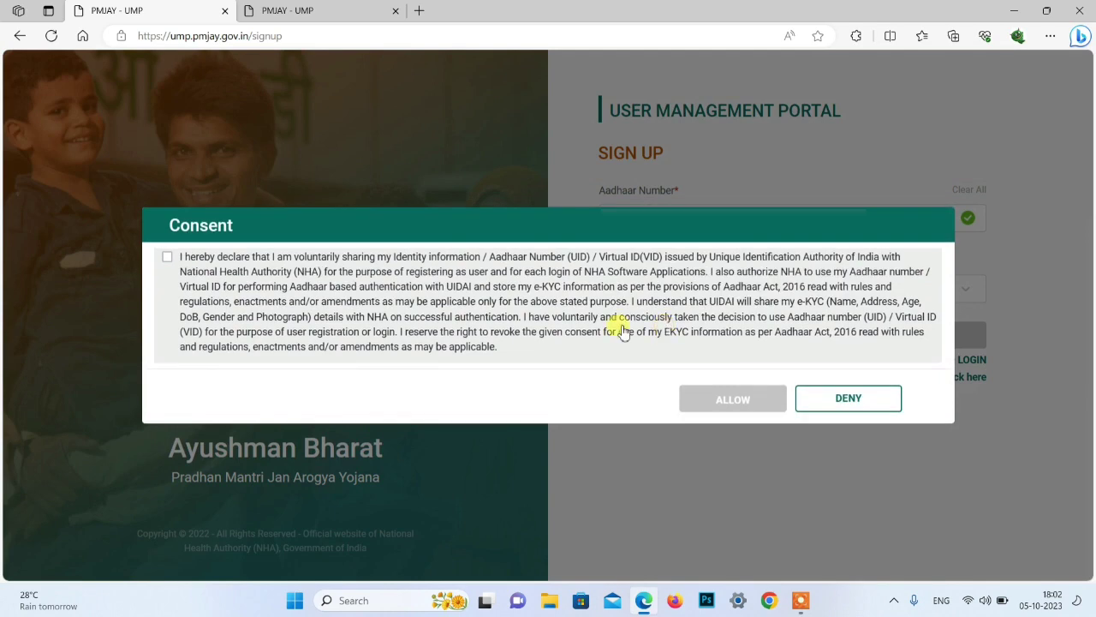
{"action": "left_click", "coordinate": [168, 258]}
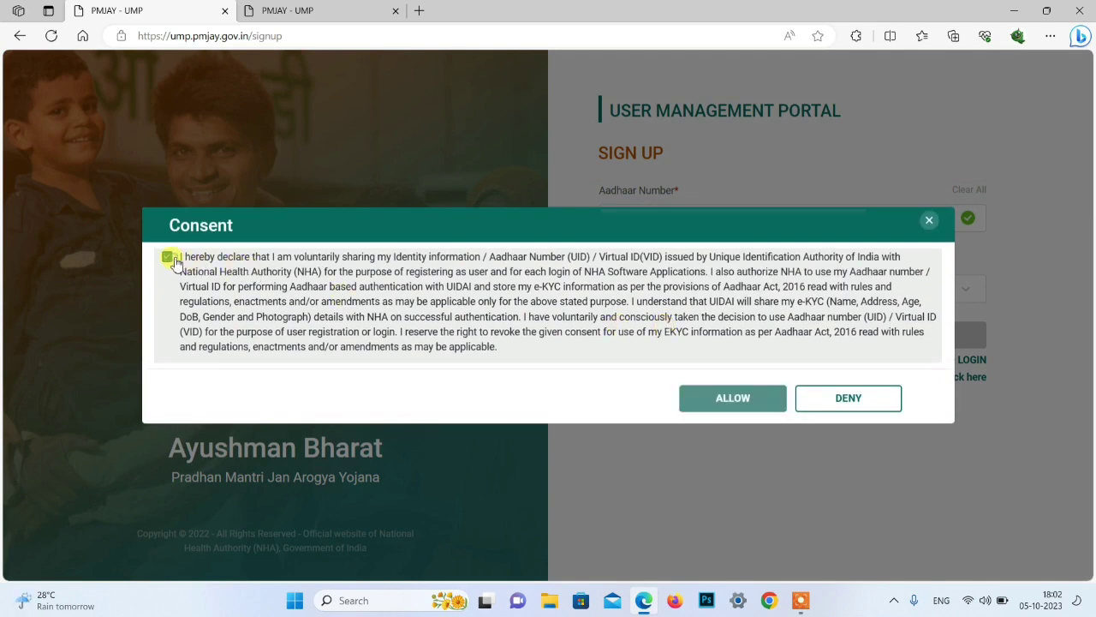
{"action": "left_click", "coordinate": [720, 398]}
- Enter the Aadhaar OTP and submit the sign-up form
{"action": "left_click_drag", "start_coordinate": [591, 323], "coordinate": [658, 332]}
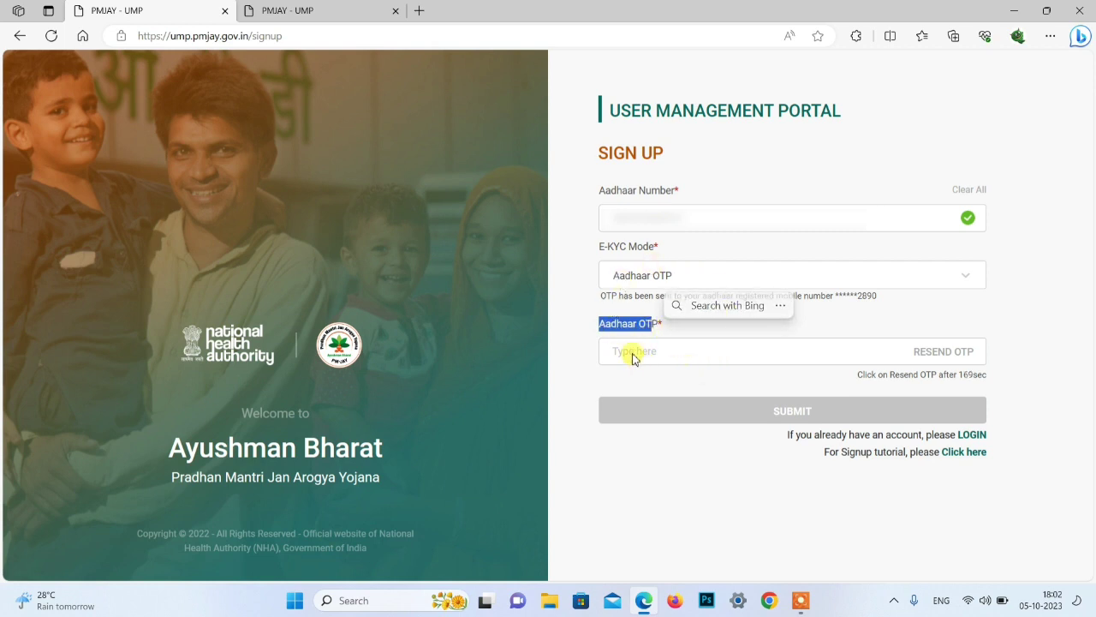
{"action": "left_click", "coordinate": [632, 352]}
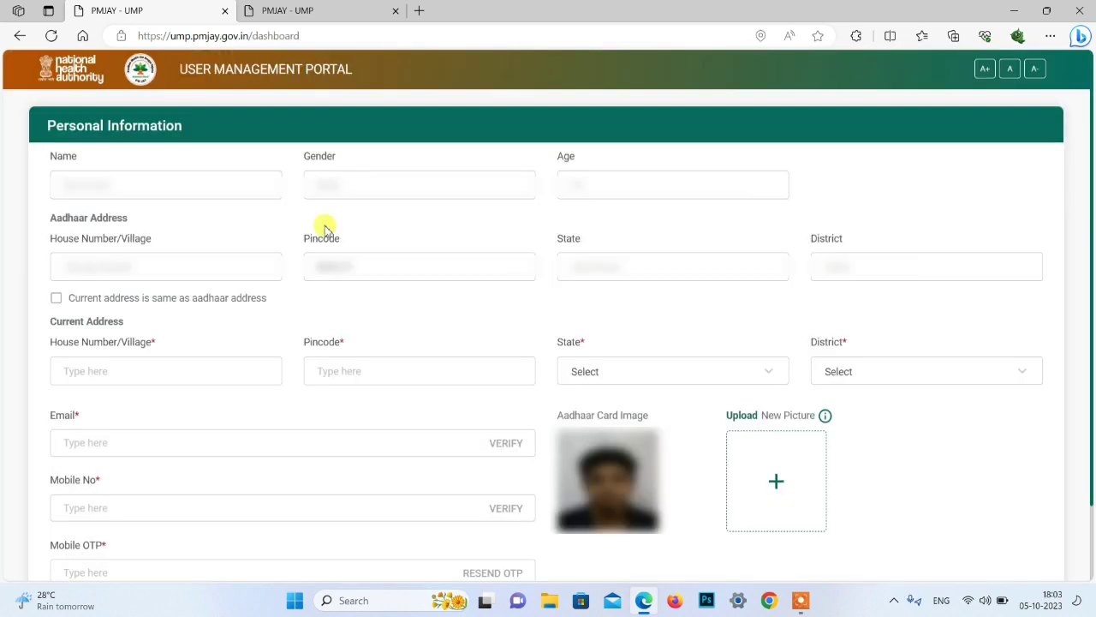
- Mark the current address as same as the Aadhaar address, and fill in the email and mobile number under Personal Information
{"action": "left_click_drag", "start_coordinate": [42, 126], "coordinate": [183, 129]}
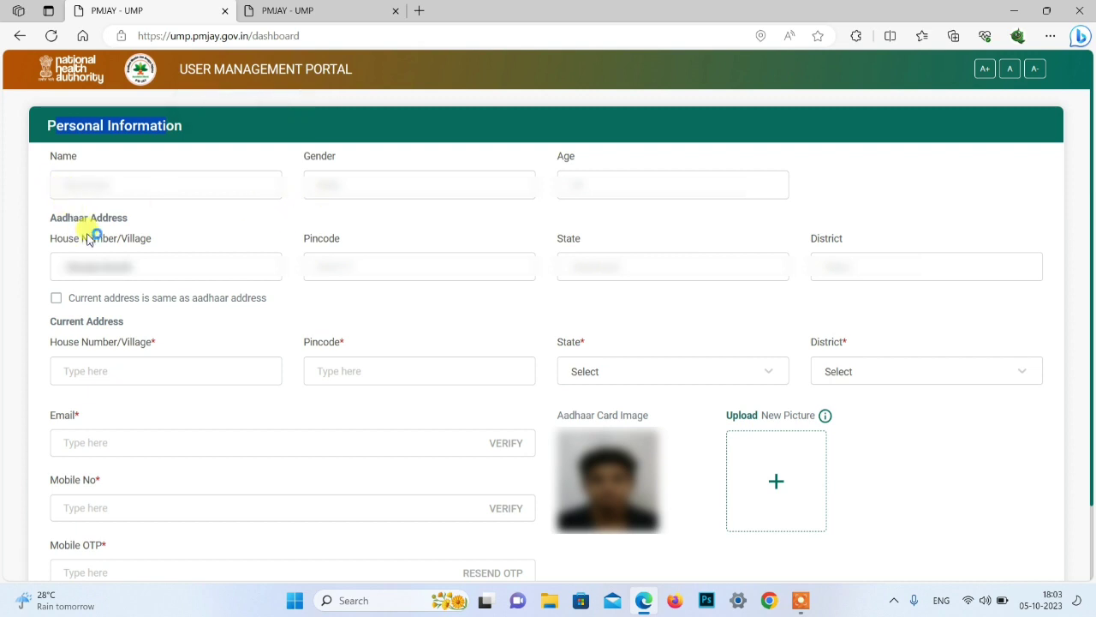
{"action": "left_click", "coordinate": [56, 299]}
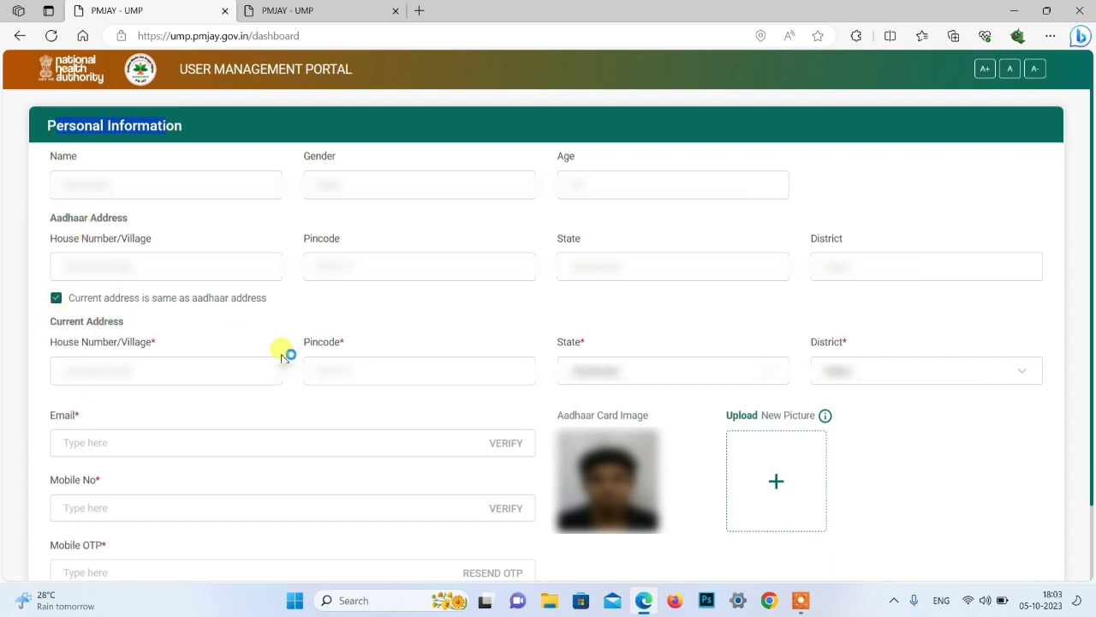
{"action": "left_click", "coordinate": [404, 370]}
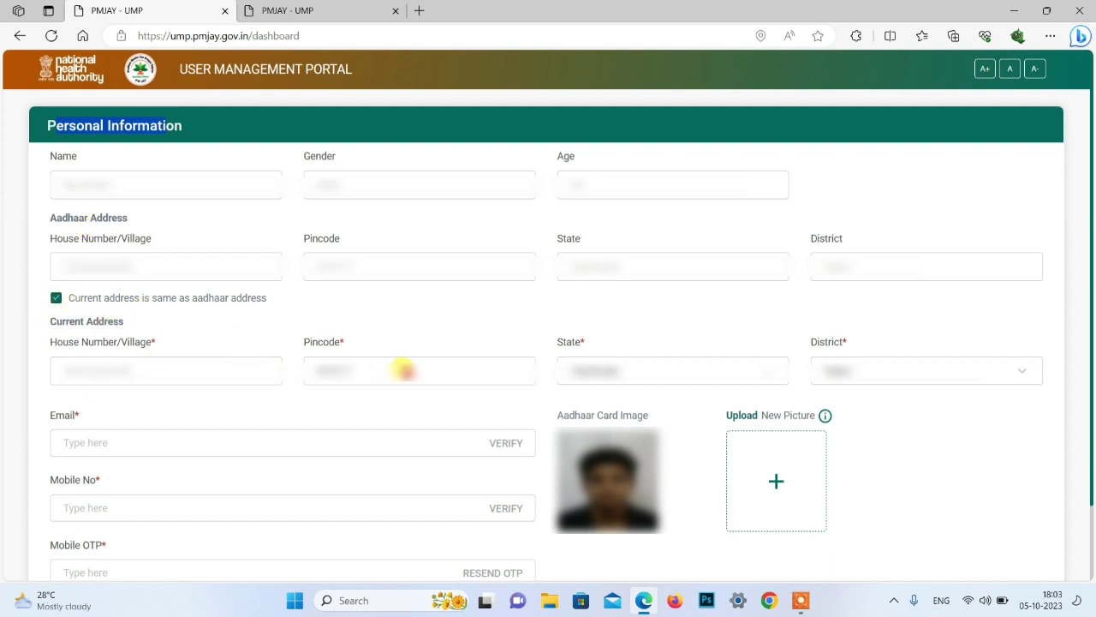
{"action": "left_click", "coordinate": [130, 443]}
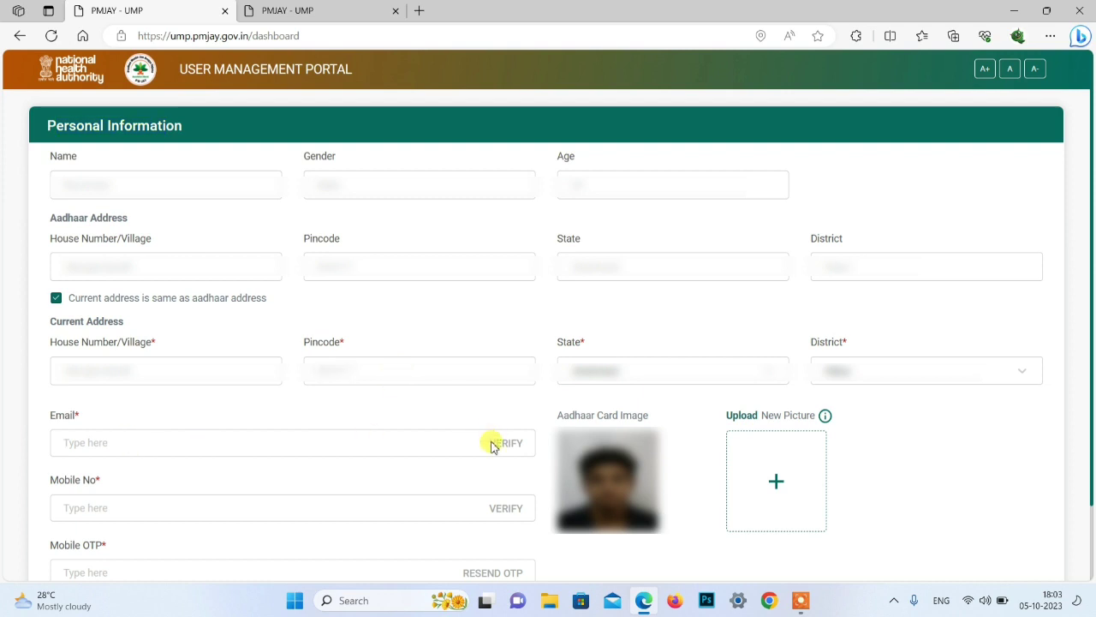
{"action": "left_click", "coordinate": [160, 511]}
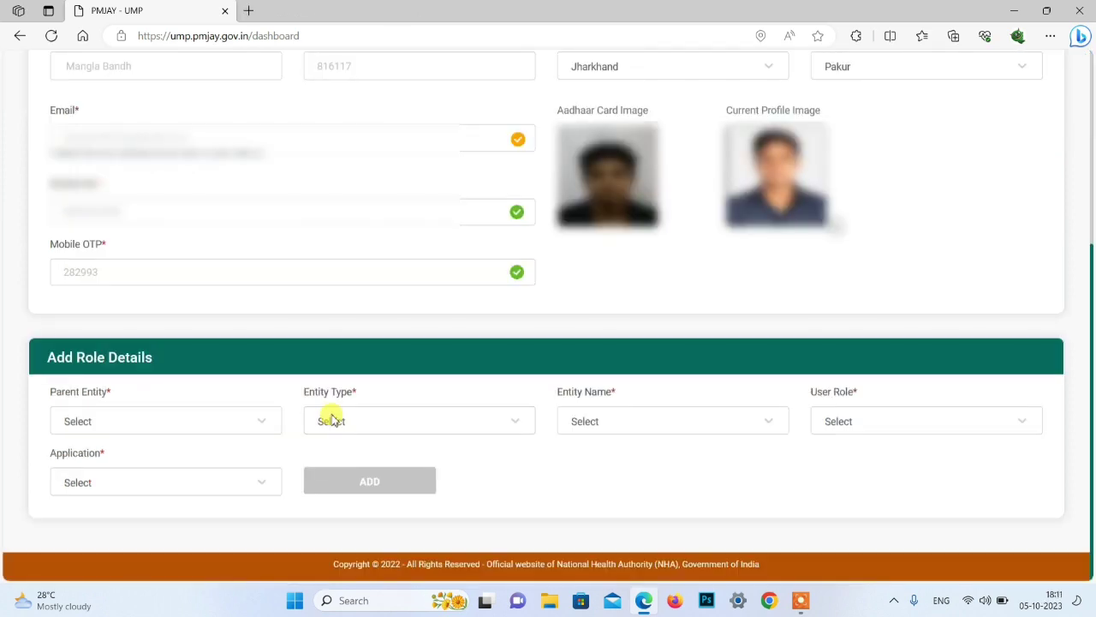
- Search the parent entities for "sha" and choose SHA Bihar in the role details
{"action": "left_click_drag", "start_coordinate": [44, 360], "coordinate": [155, 363]}
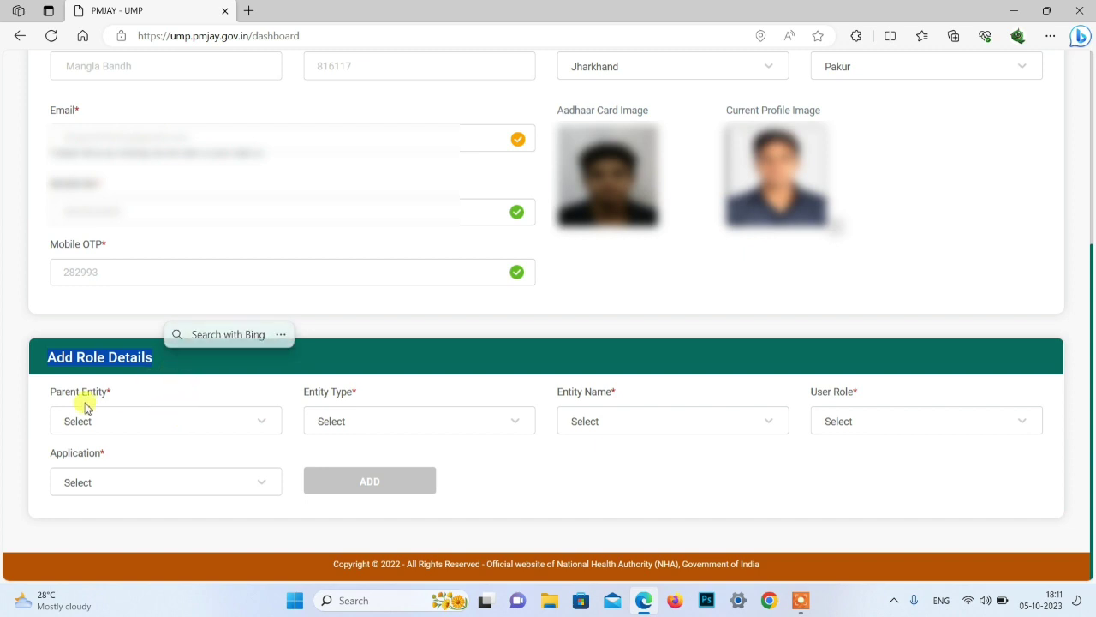
{"action": "left_click", "coordinate": [158, 420]}
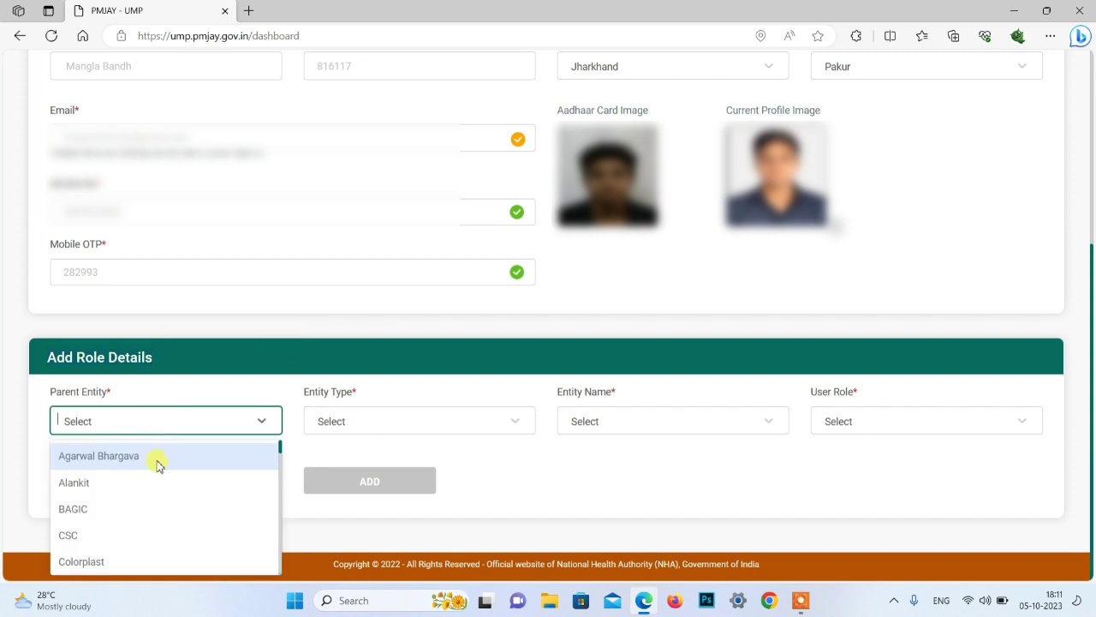
{"action": "scroll", "coordinate": [94, 487], "scroll_direction": "down", "scroll_amount": 1}
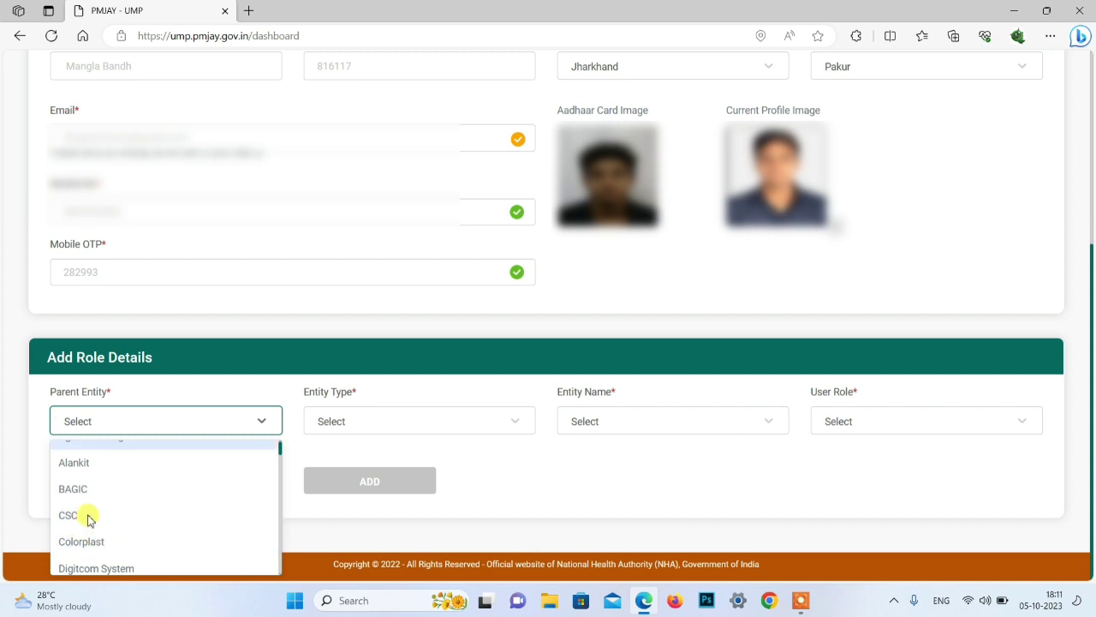
{"action": "scroll", "coordinate": [94, 514], "scroll_direction": "down", "scroll_amount": 5}
{"action": "scroll", "coordinate": [150, 507], "scroll_direction": "down", "scroll_amount": 5}
{"action": "type", "text": "sha"}
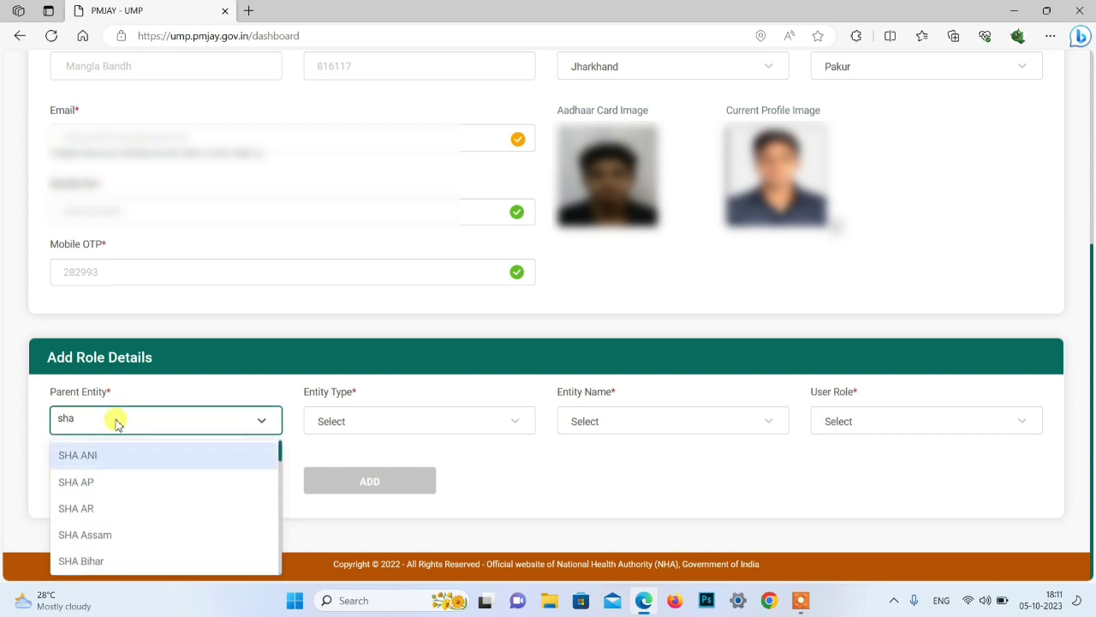
{"action": "scroll", "coordinate": [127, 486], "scroll_direction": "down", "scroll_amount": 1}
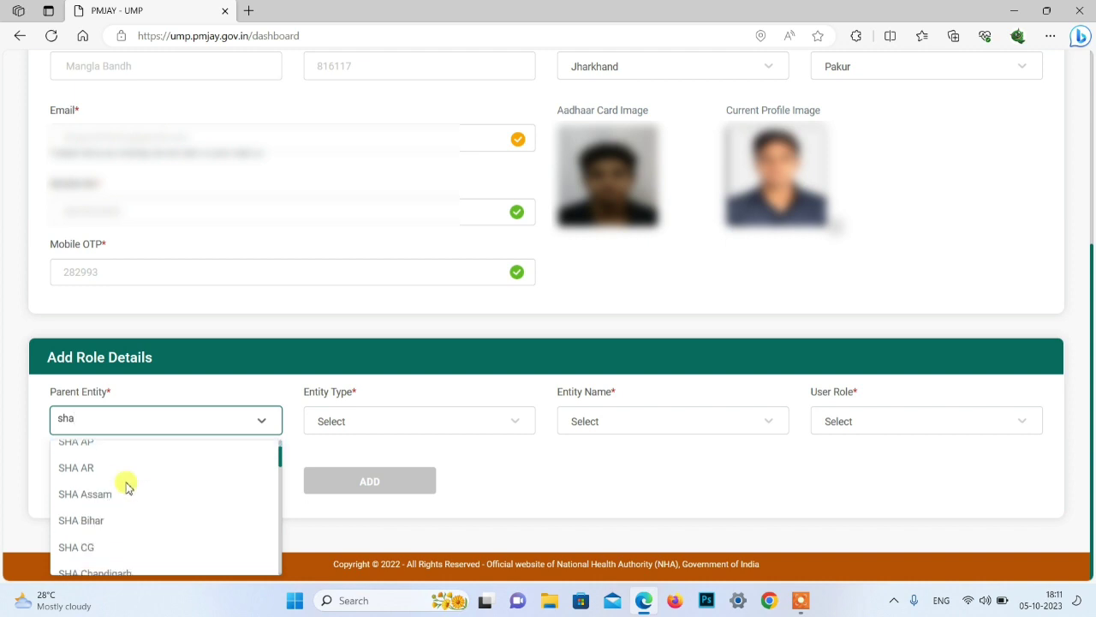
{"action": "scroll", "coordinate": [126, 489], "scroll_direction": "down", "scroll_amount": 2}
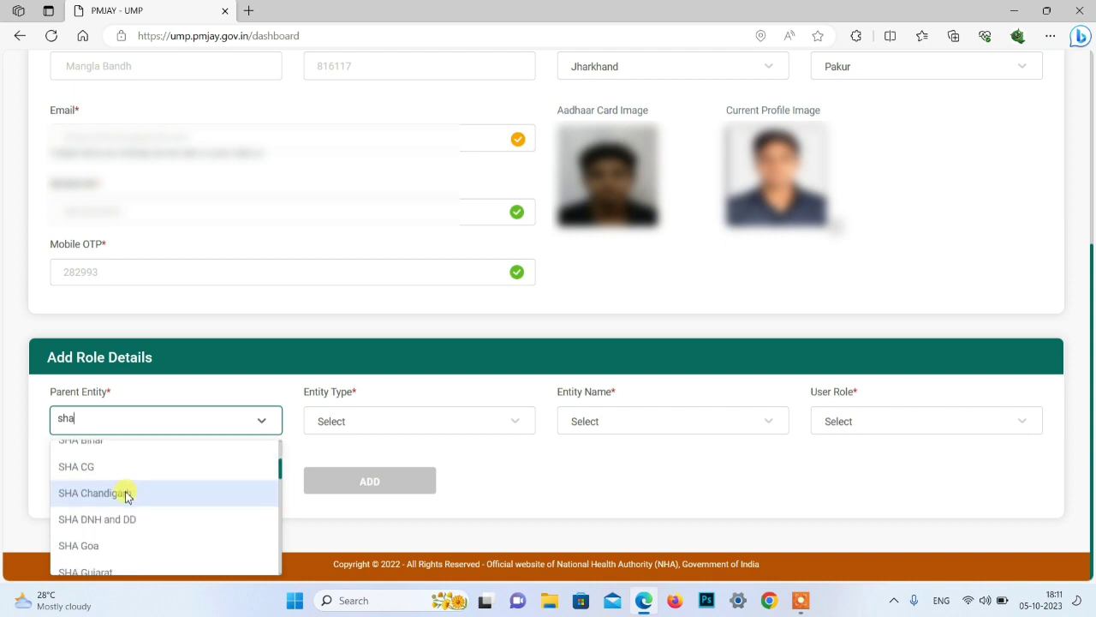
{"action": "scroll", "coordinate": [127, 495], "scroll_direction": "up", "scroll_amount": 1}
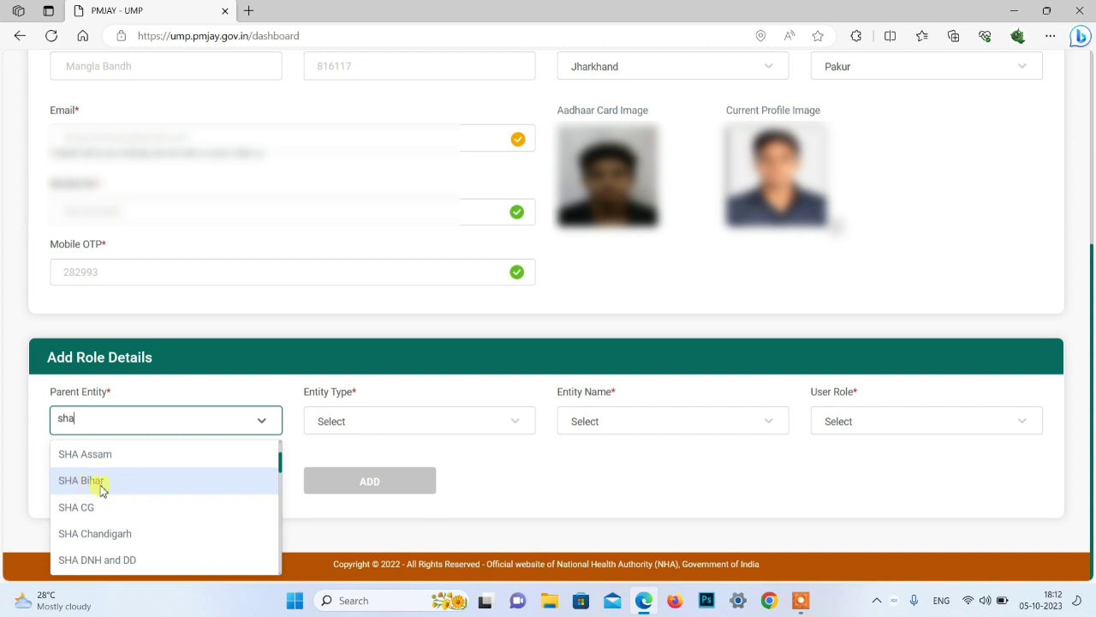
{"action": "left_click", "coordinate": [93, 485]}
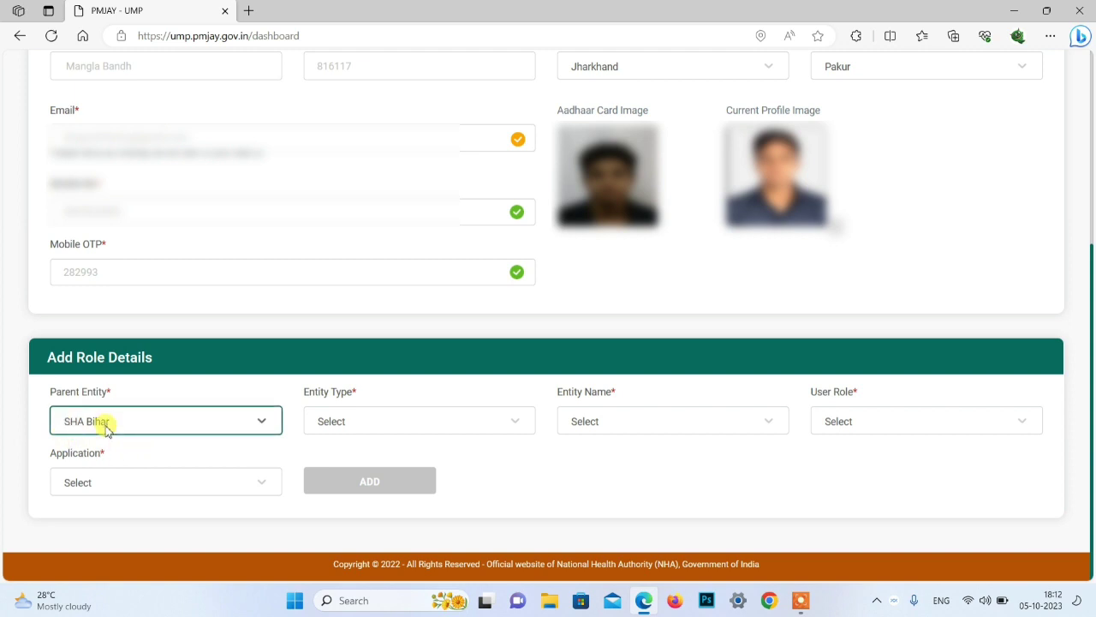
- Set the role's entity type to Division and its entity name to Administration
{"action": "left_click_drag", "start_coordinate": [306, 391], "coordinate": [347, 397]}
{"action": "left_click", "coordinate": [357, 420]}
{"action": "scroll", "coordinate": [355, 522], "scroll_direction": "down", "scroll_amount": 1}
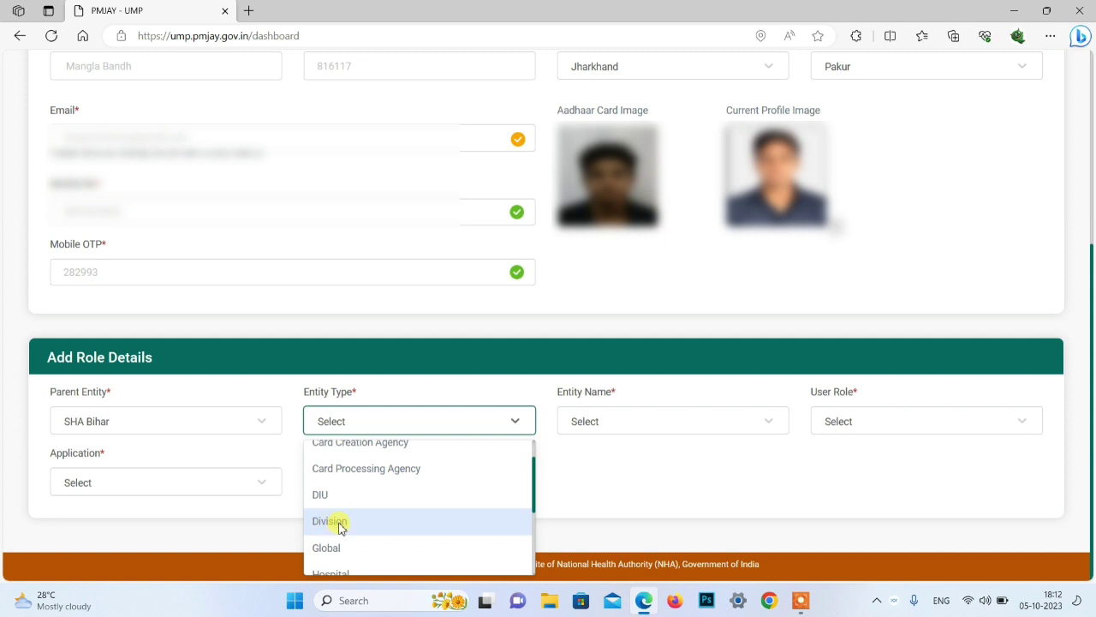
{"action": "left_click", "coordinate": [339, 525]}
{"action": "left_click_drag", "start_coordinate": [558, 391], "coordinate": [605, 416]}
{"action": "left_click", "coordinate": [602, 418]}
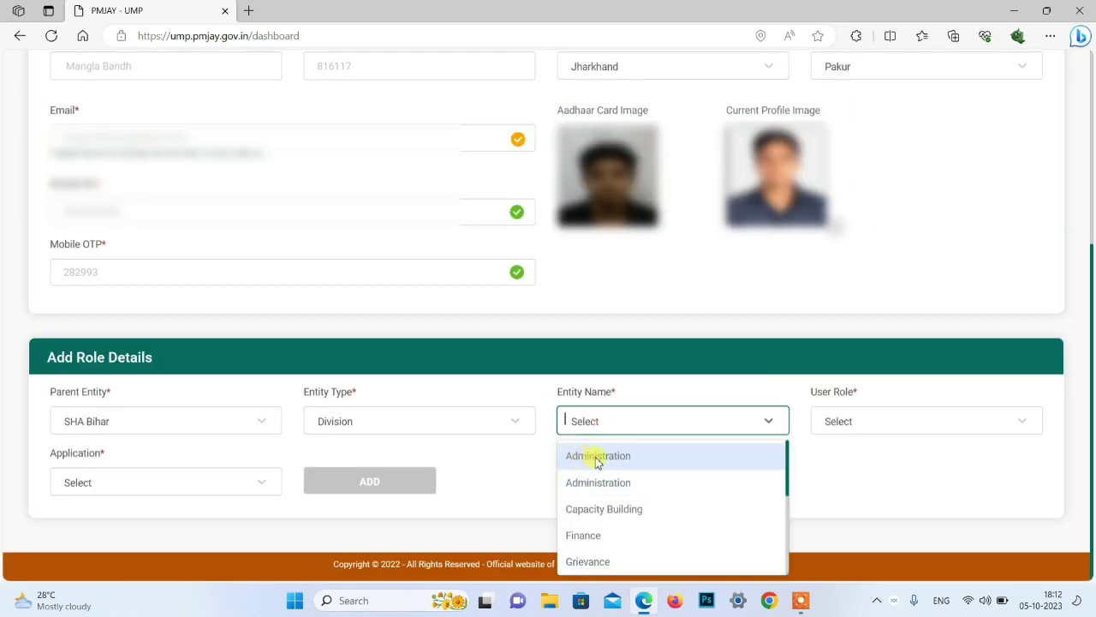
{"action": "left_click", "coordinate": [598, 456]}
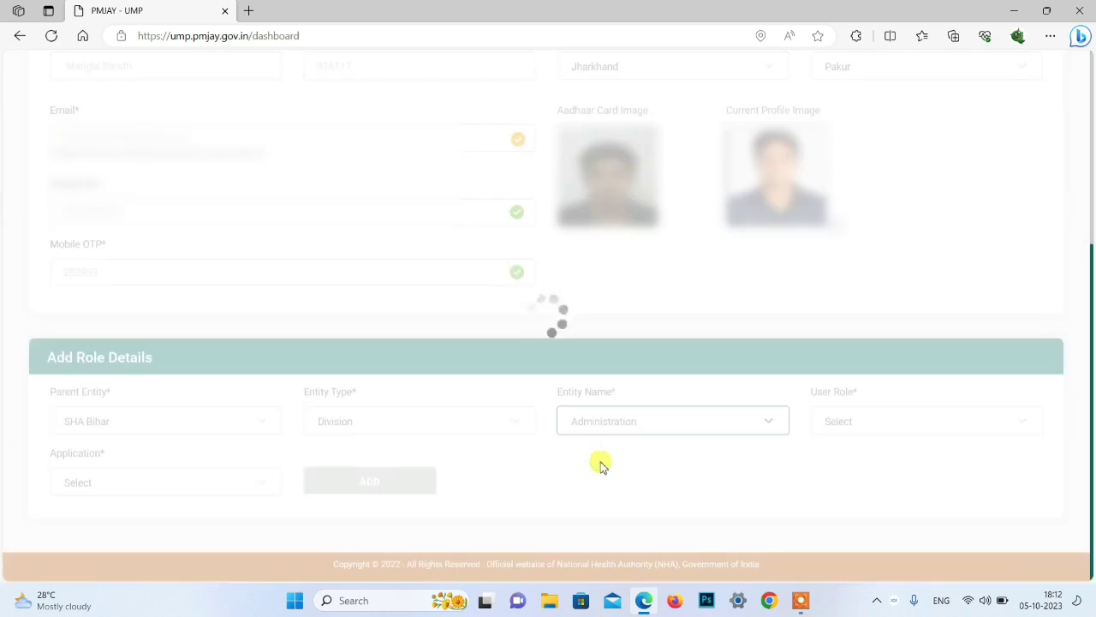
- Set the user role to Operator-BIS and the application to BIS, and add the role
{"action": "left_click", "coordinate": [885, 422]}
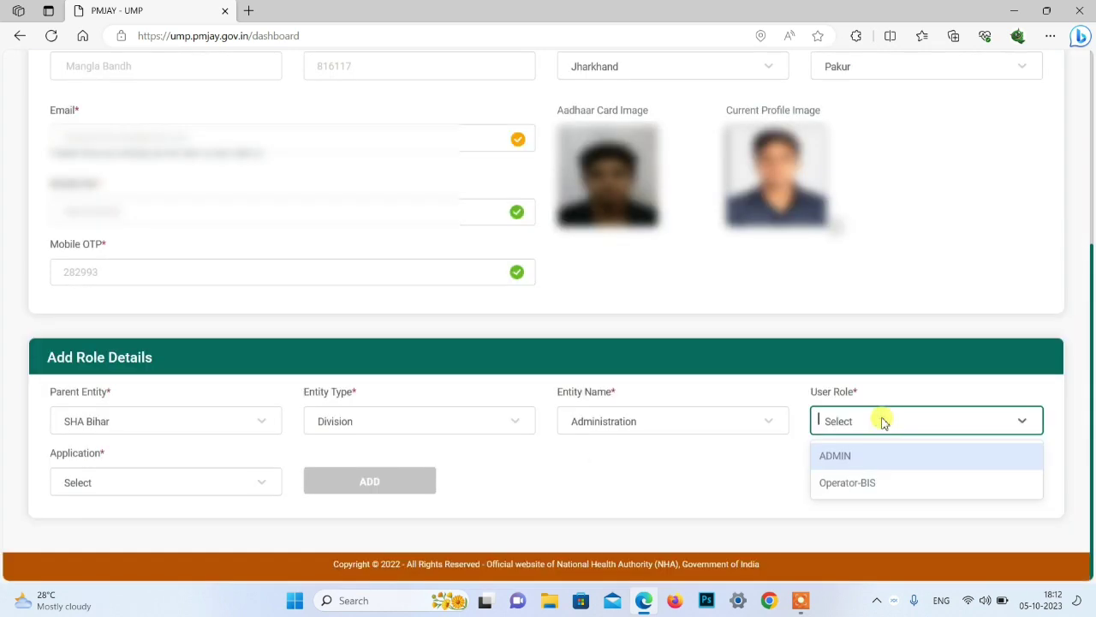
{"action": "left_click", "coordinate": [854, 485]}
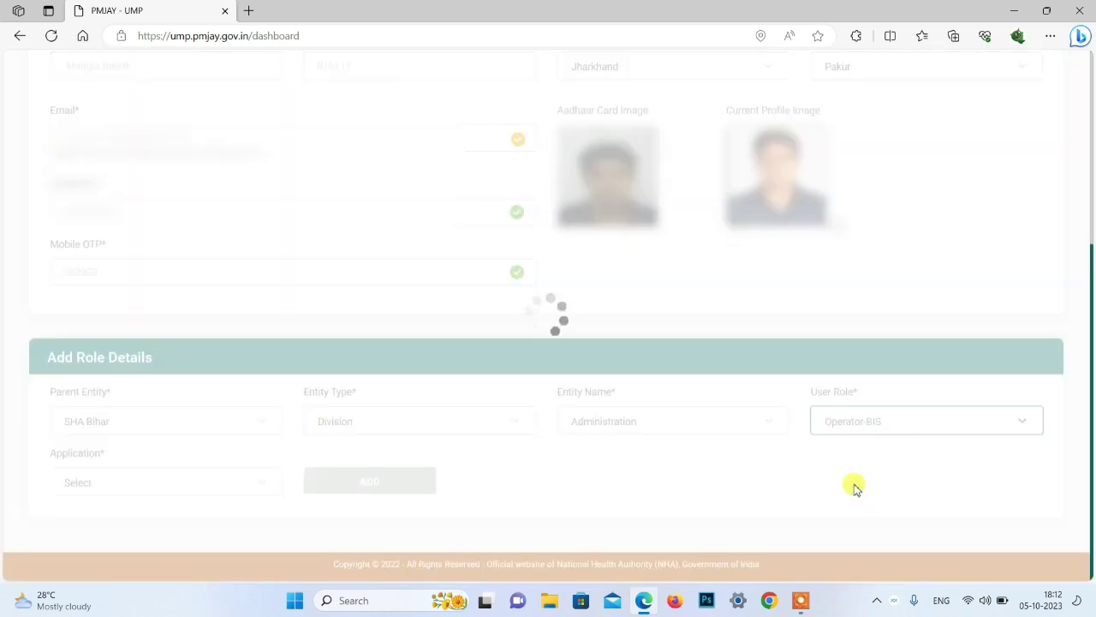
{"action": "double_click", "coordinate": [96, 455]}
{"action": "left_click", "coordinate": [180, 485]}
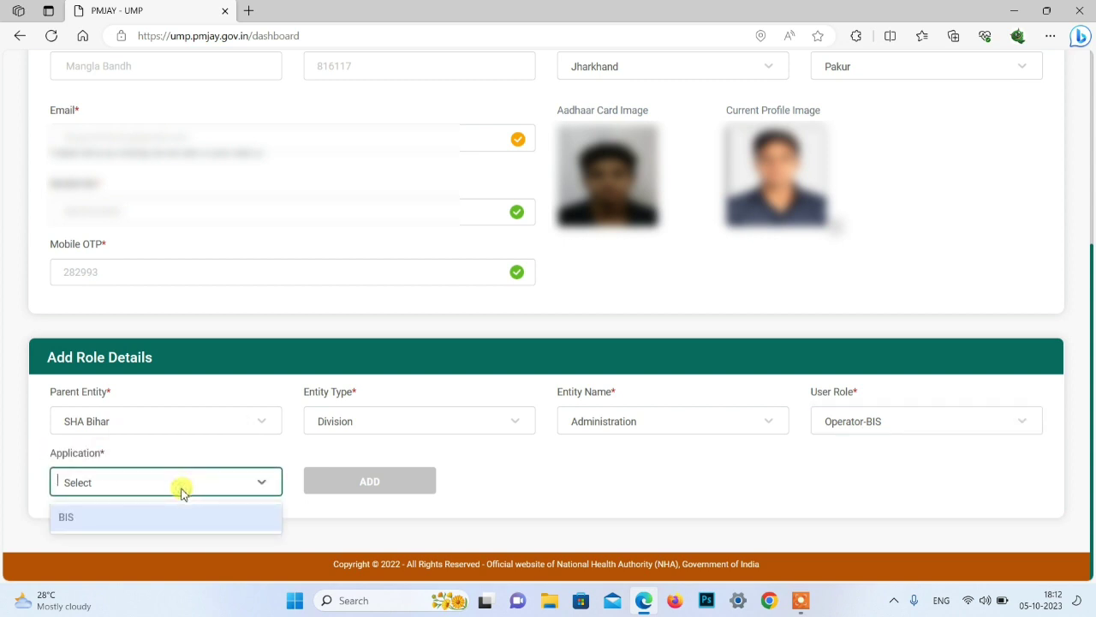
{"action": "left_click", "coordinate": [98, 522]}
{"action": "left_click", "coordinate": [345, 483]}
{"action": "left_click", "coordinate": [372, 484]}
- Fill in the username, password and password confirmation under User Credentials, and submit the registration
{"action": "scroll", "coordinate": [362, 350], "scroll_direction": "down", "scroll_amount": 3}
{"action": "left_click_drag", "start_coordinate": [48, 430], "coordinate": [100, 430]}
{"action": "left_click", "coordinate": [91, 450]}
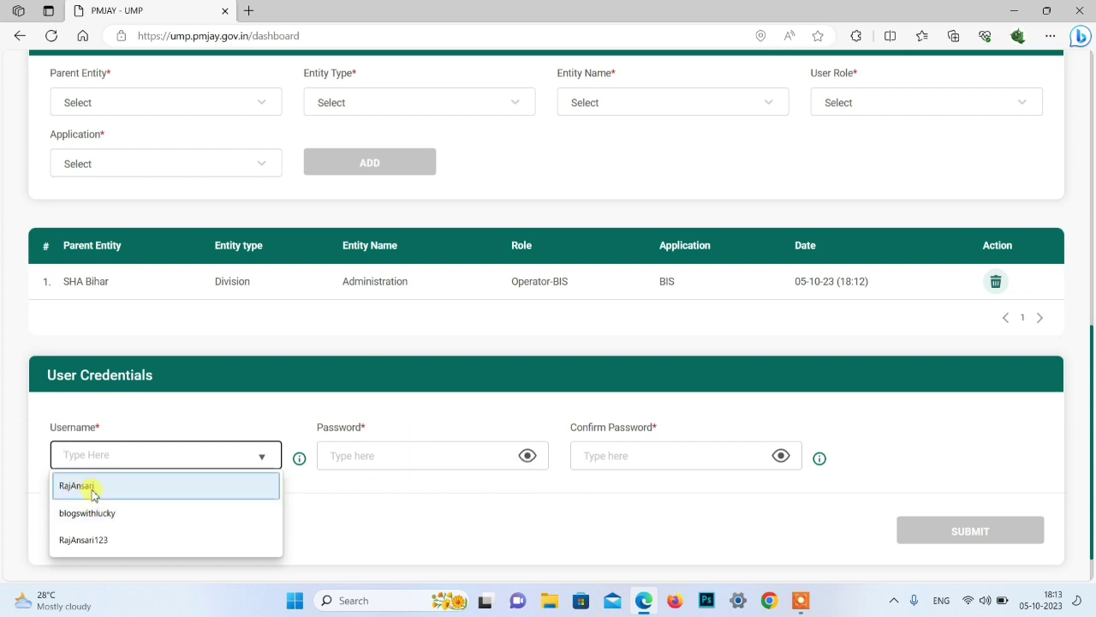
{"action": "left_click", "coordinate": [103, 538]}
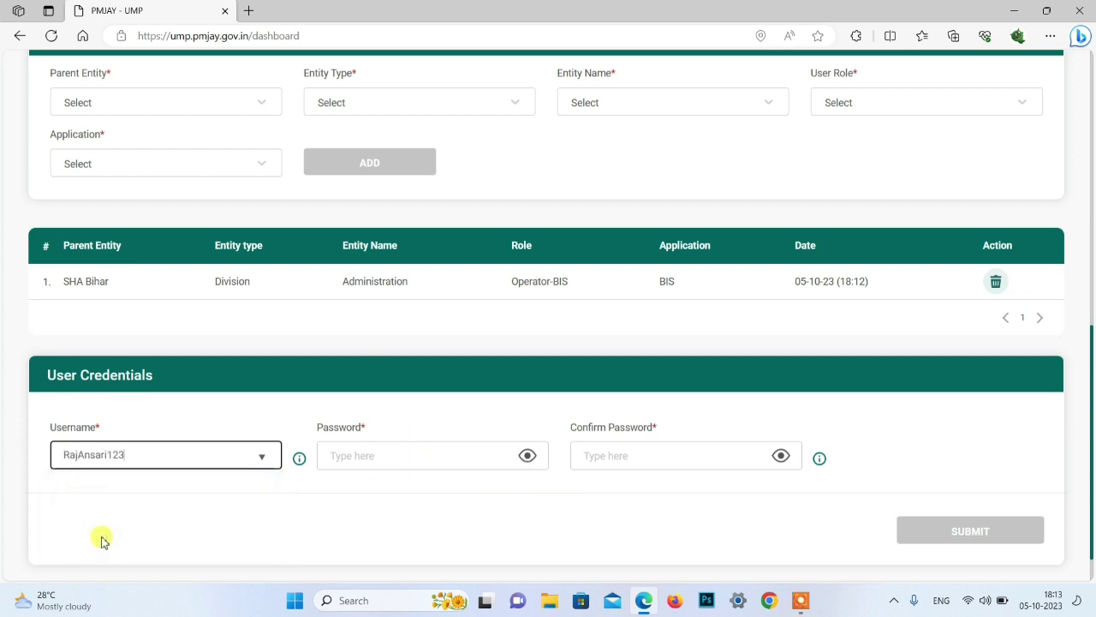
{"action": "left_click", "coordinate": [376, 455]}
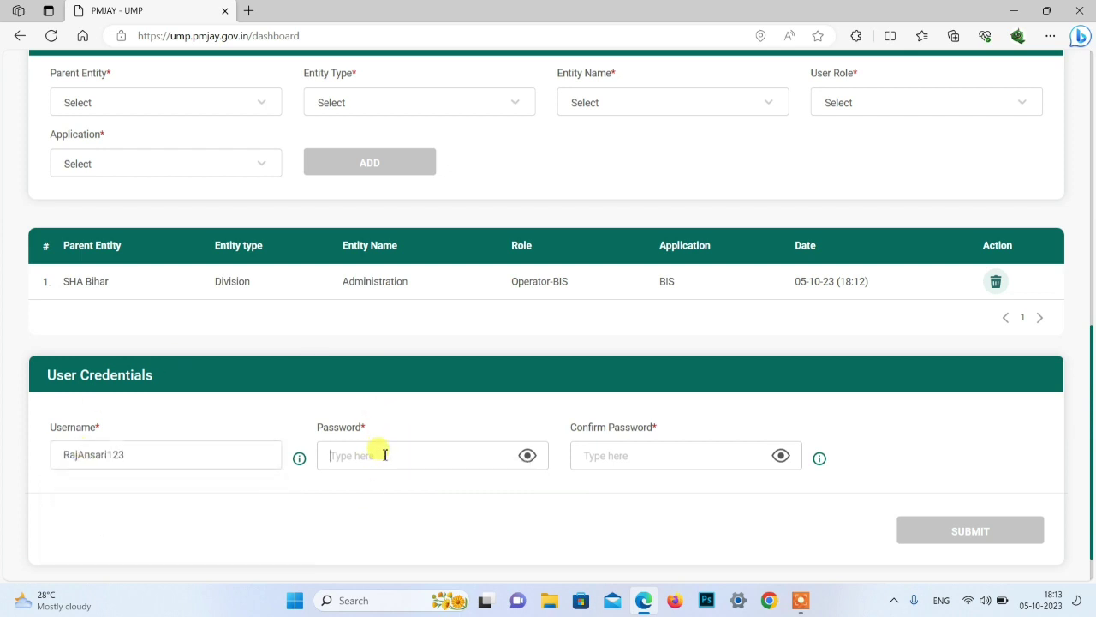
{"action": "left_click_drag", "start_coordinate": [575, 427], "coordinate": [649, 426]}
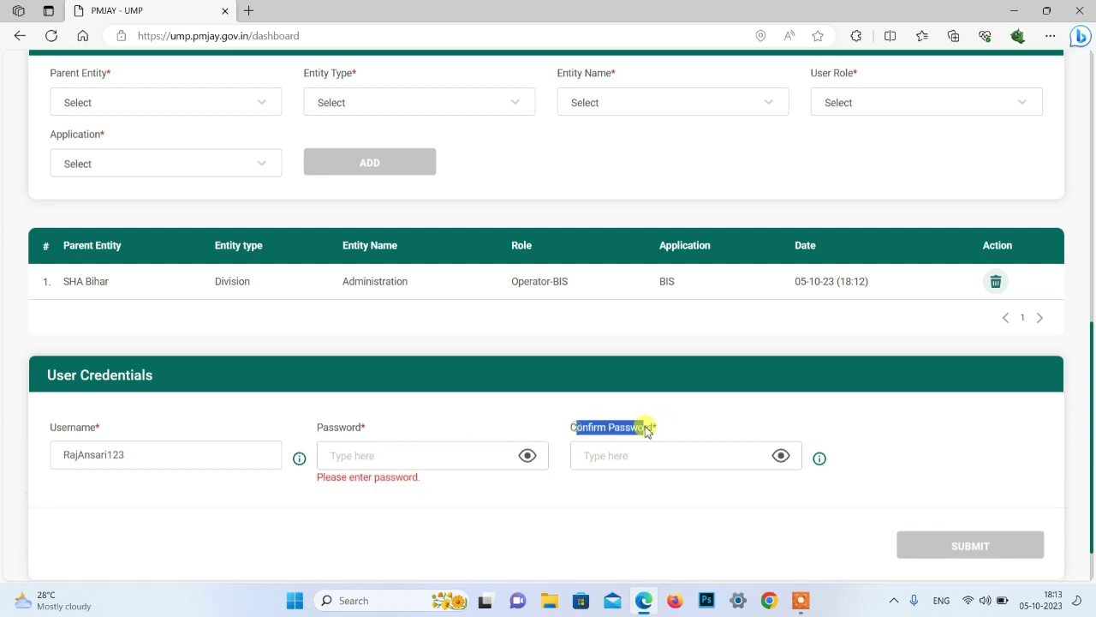
{"action": "left_click", "coordinate": [609, 456]}
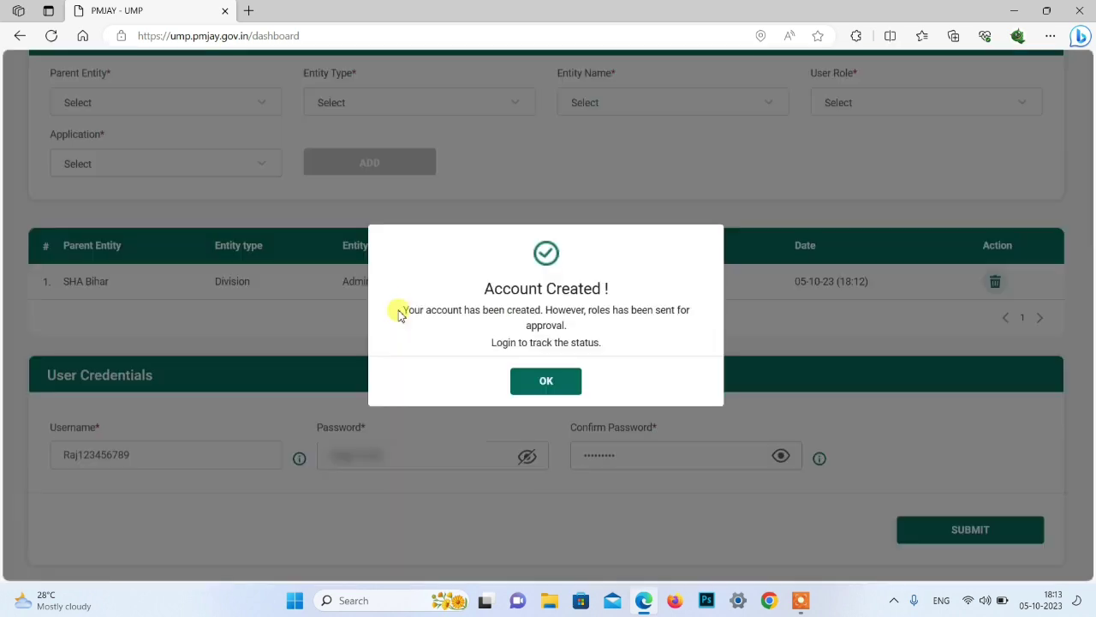
{"action": "left_click_drag", "start_coordinate": [402, 310], "coordinate": [642, 339]}
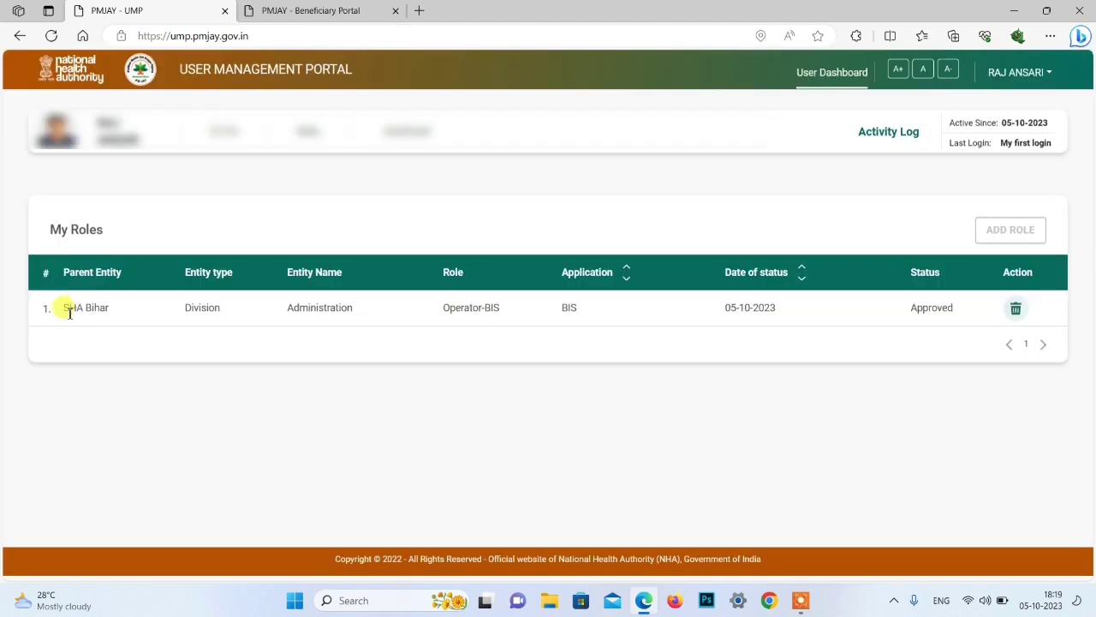
- Check the parent entity, date of status and approval status of the assigned role under My Roles
{"action": "left_click_drag", "start_coordinate": [82, 312], "coordinate": [107, 315]}
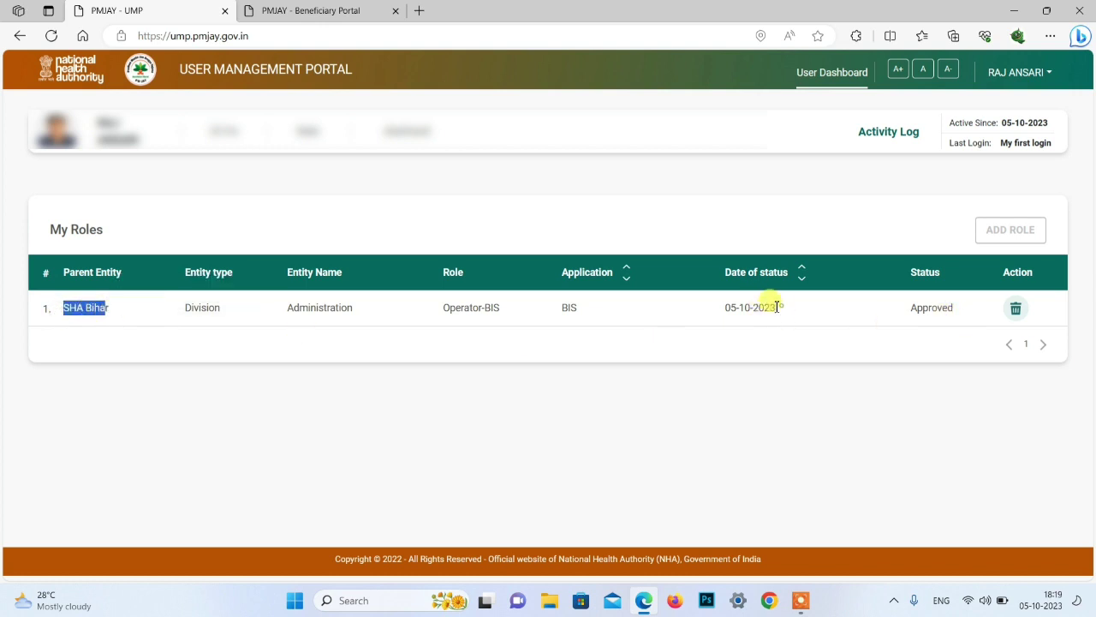
{"action": "left_click_drag", "start_coordinate": [776, 305], "coordinate": [725, 306]}
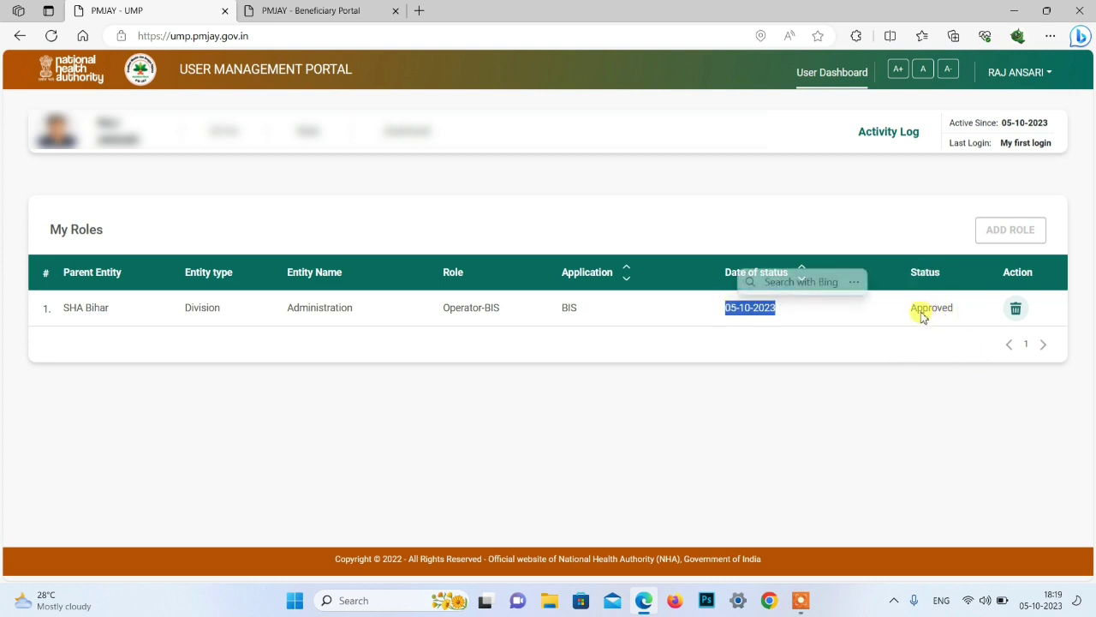
{"action": "left_click_drag", "start_coordinate": [911, 310], "coordinate": [946, 333]}
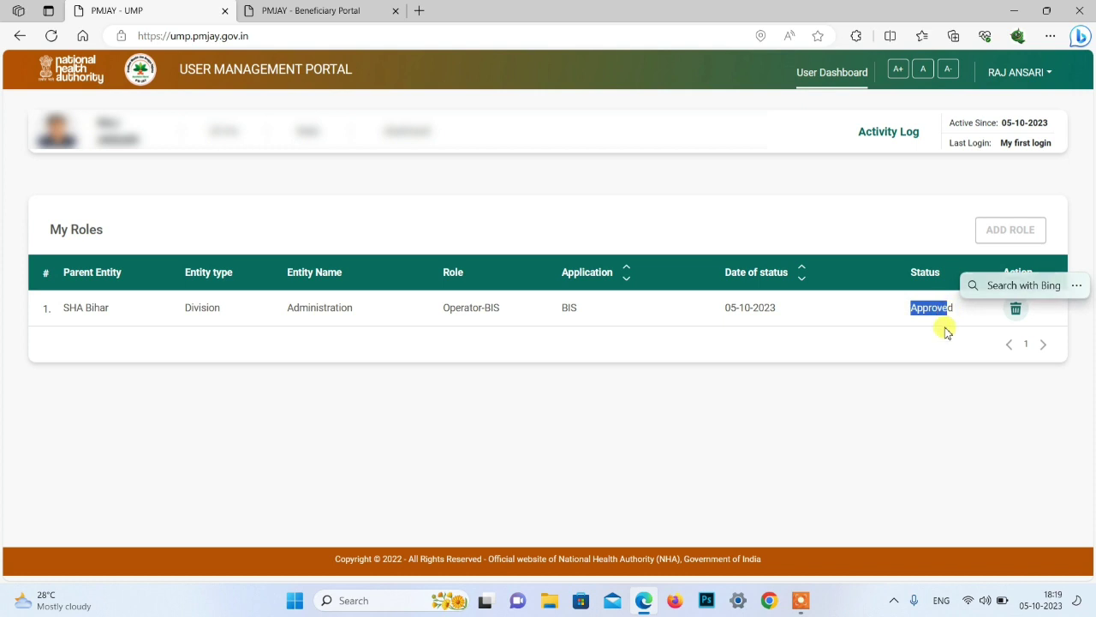
- Switch to the PMJAY Beneficiary Portal, choose the Operator login, and enter and verify the registered mobile number or user ID
{"action": "left_click", "coordinate": [345, 9]}
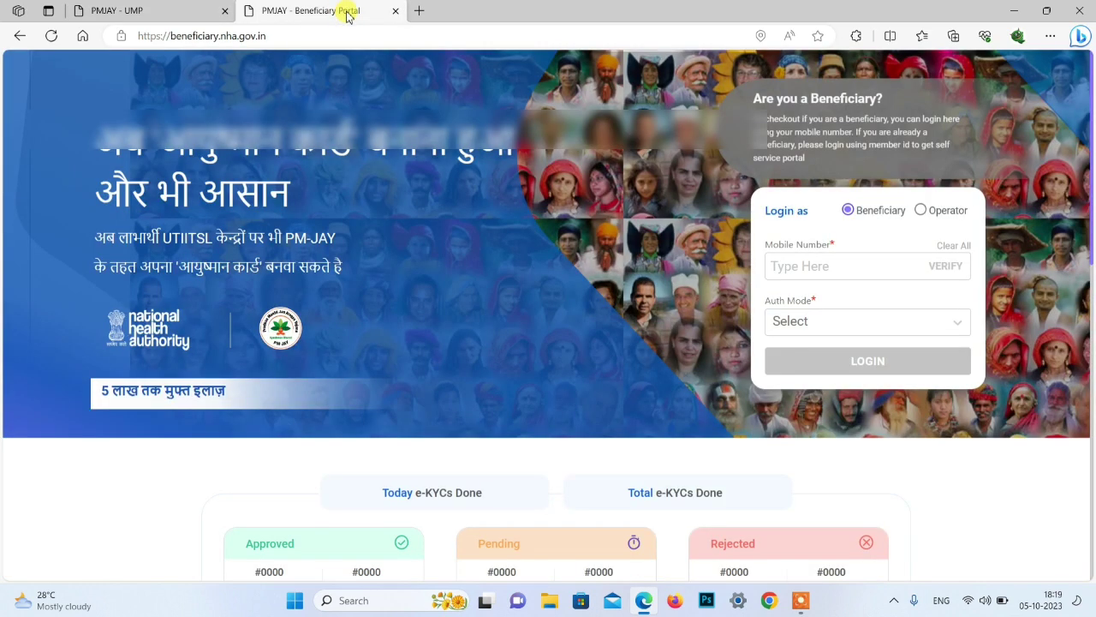
{"action": "left_click", "coordinate": [919, 211]}
{"action": "left_click", "coordinate": [820, 263]}
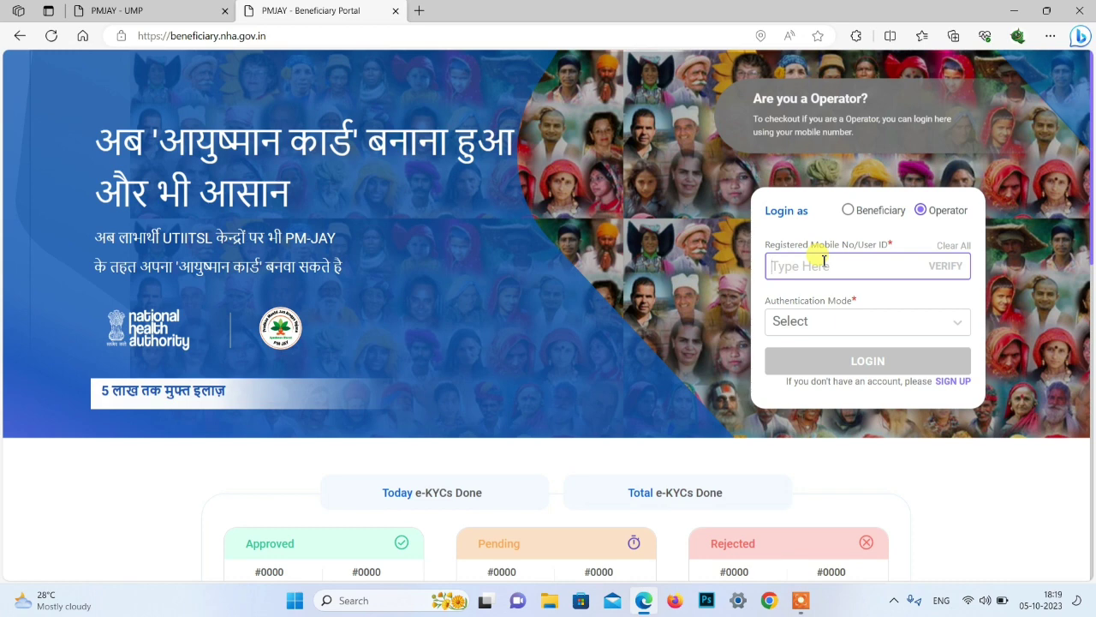
{"action": "key", "text": "ctrl+v"}
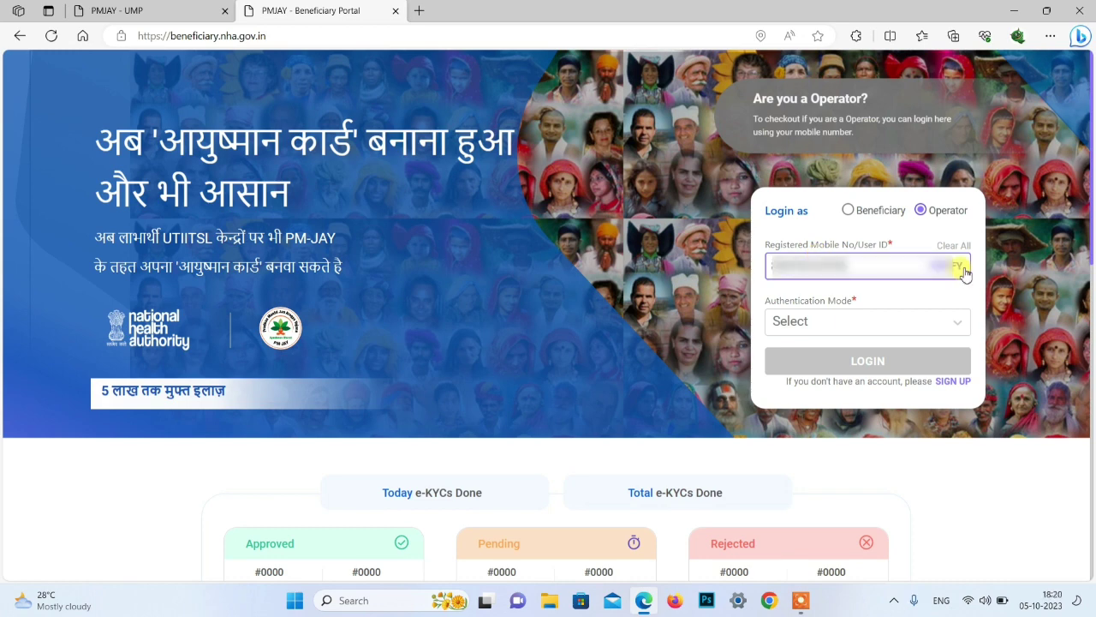
{"action": "left_click", "coordinate": [964, 271]}
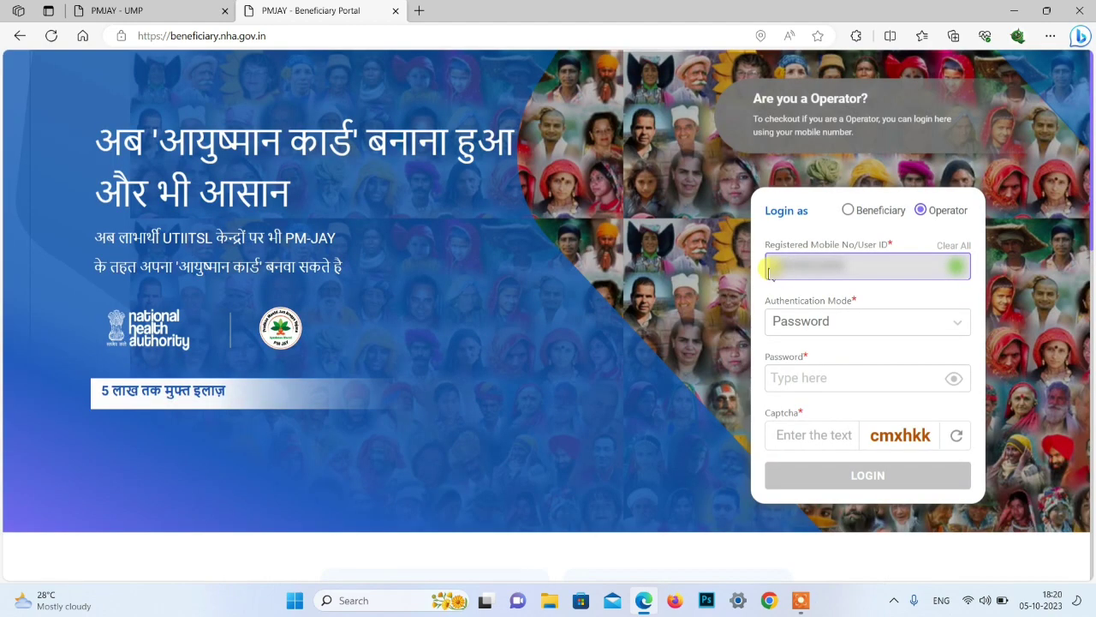
{"action": "left_click_drag", "start_coordinate": [771, 268], "coordinate": [839, 267]}
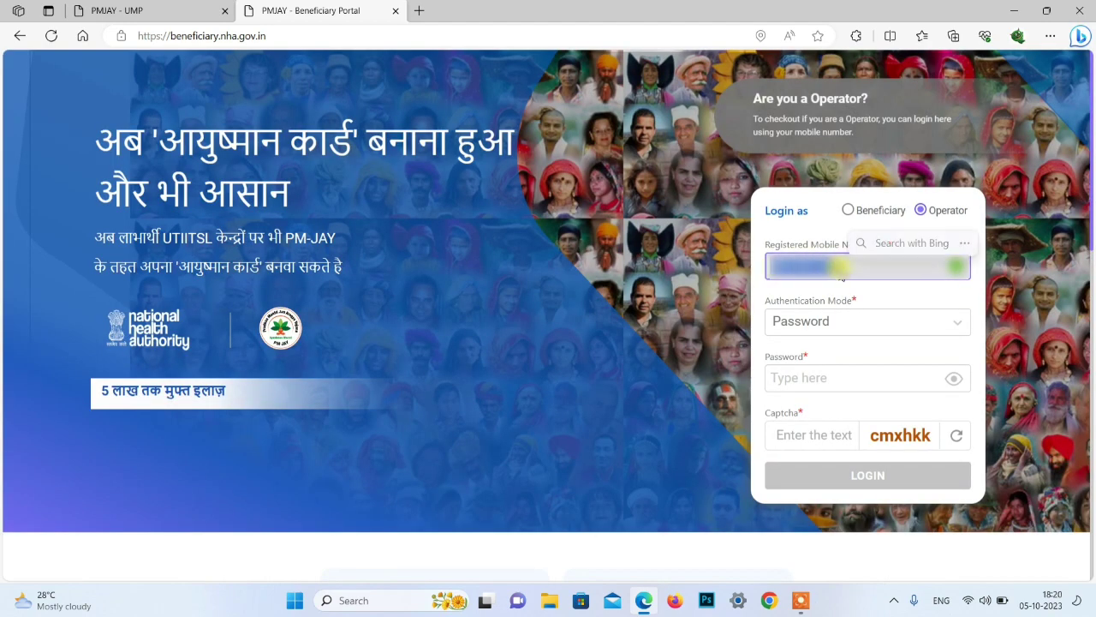
- Set the operator login's authentication mode to Mobile_OTP and fill in the OTP
{"action": "left_click", "coordinate": [827, 324]}
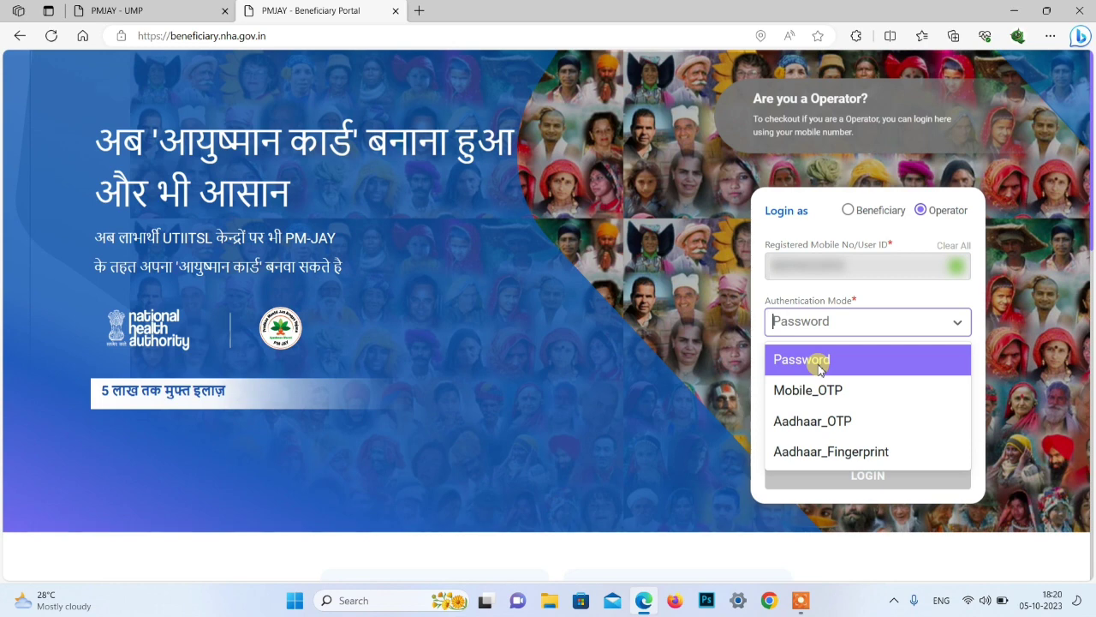
{"action": "left_click", "coordinate": [813, 394]}
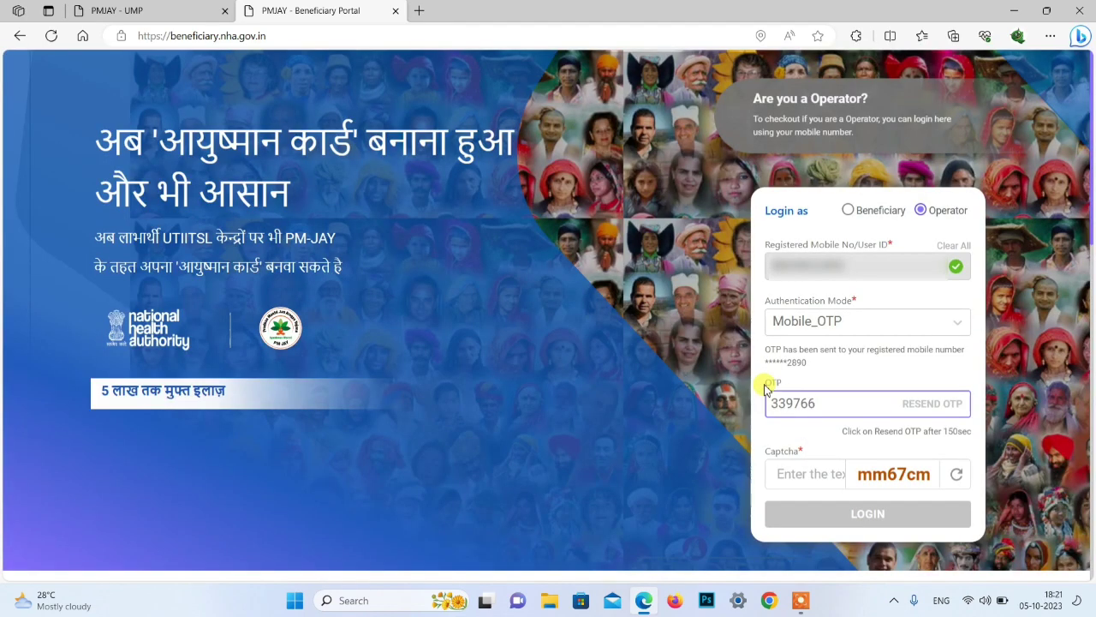
{"action": "left_click_drag", "start_coordinate": [766, 384], "coordinate": [788, 385]}
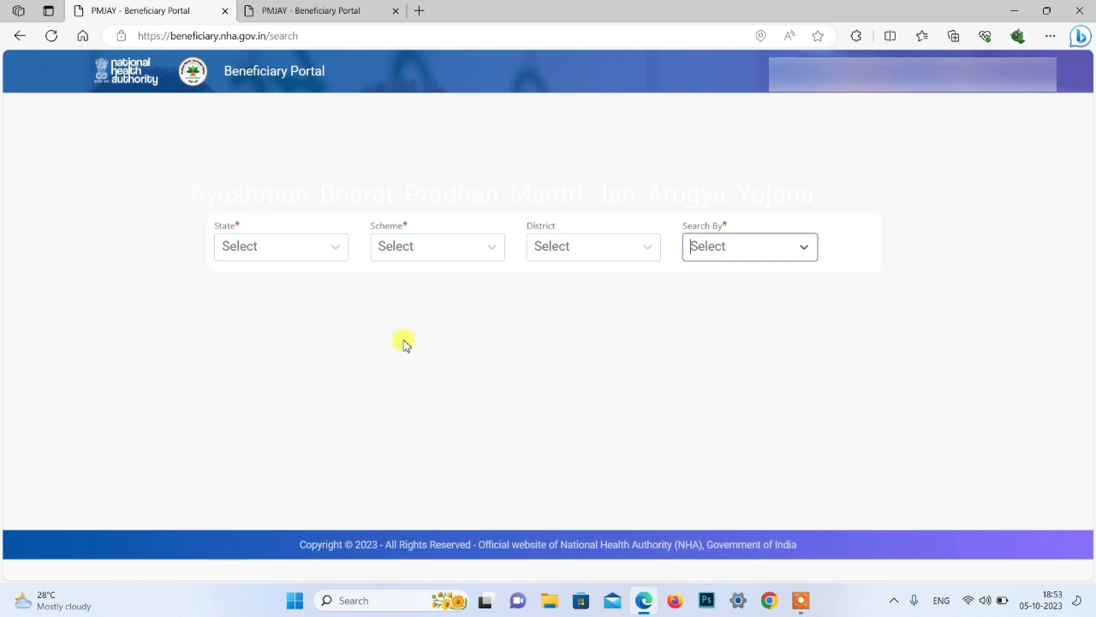
- Set the beneficiary search's state to JHARKHAND and its scheme to PMJAY-SECC
{"action": "left_click", "coordinate": [301, 256]}
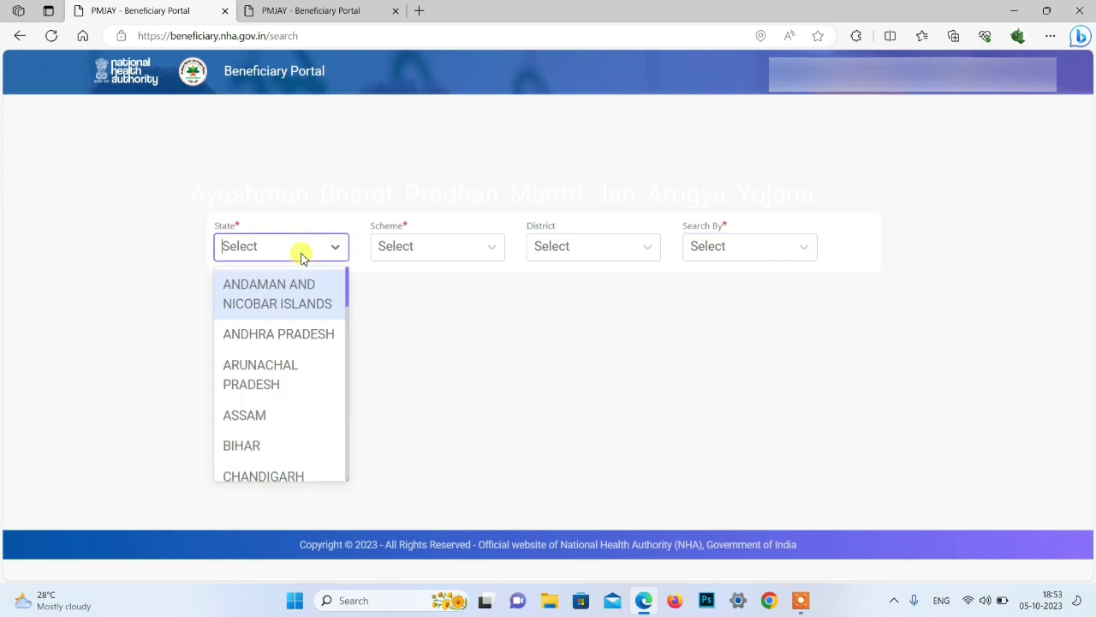
{"action": "scroll", "coordinate": [291, 404], "scroll_direction": "down", "scroll_amount": 2}
{"action": "scroll", "coordinate": [291, 440], "scroll_direction": "down", "scroll_amount": 2}
{"action": "left_click", "coordinate": [287, 442]}
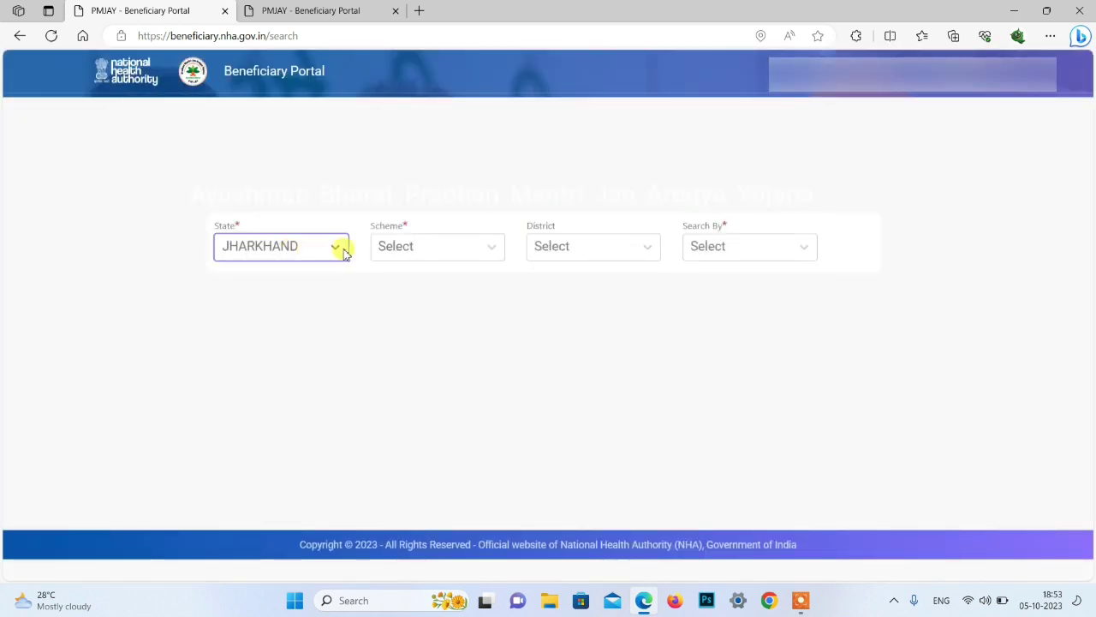
{"action": "left_click", "coordinate": [404, 247]}
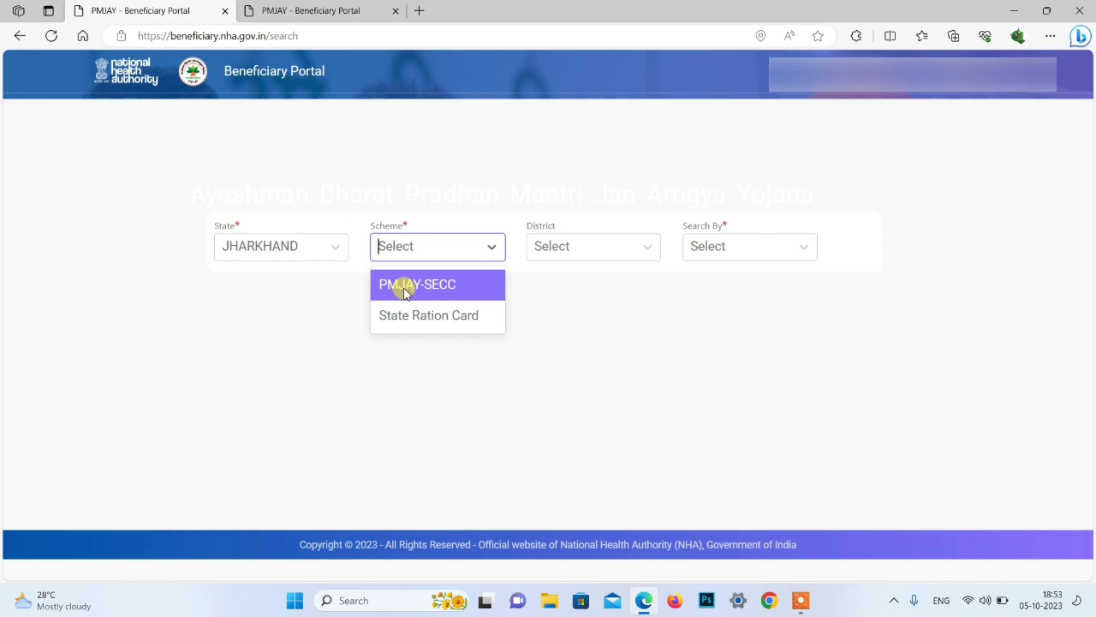
{"action": "left_click", "coordinate": [406, 293]}
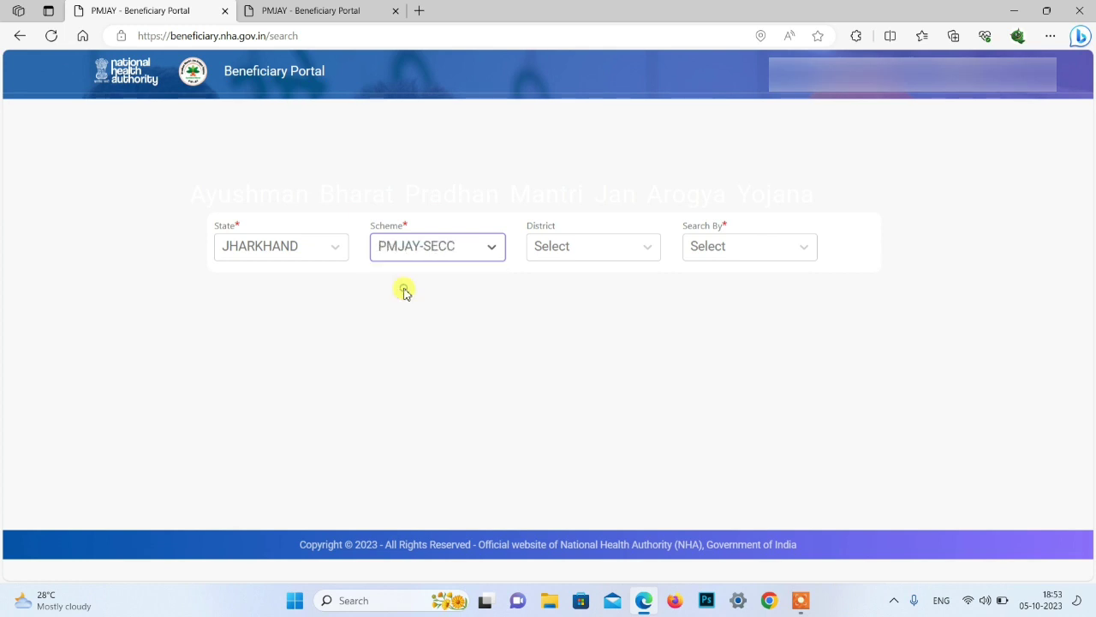
- Set the district to DHANBAD and the search criterion to Location - Rural
{"action": "left_click", "coordinate": [581, 254]}
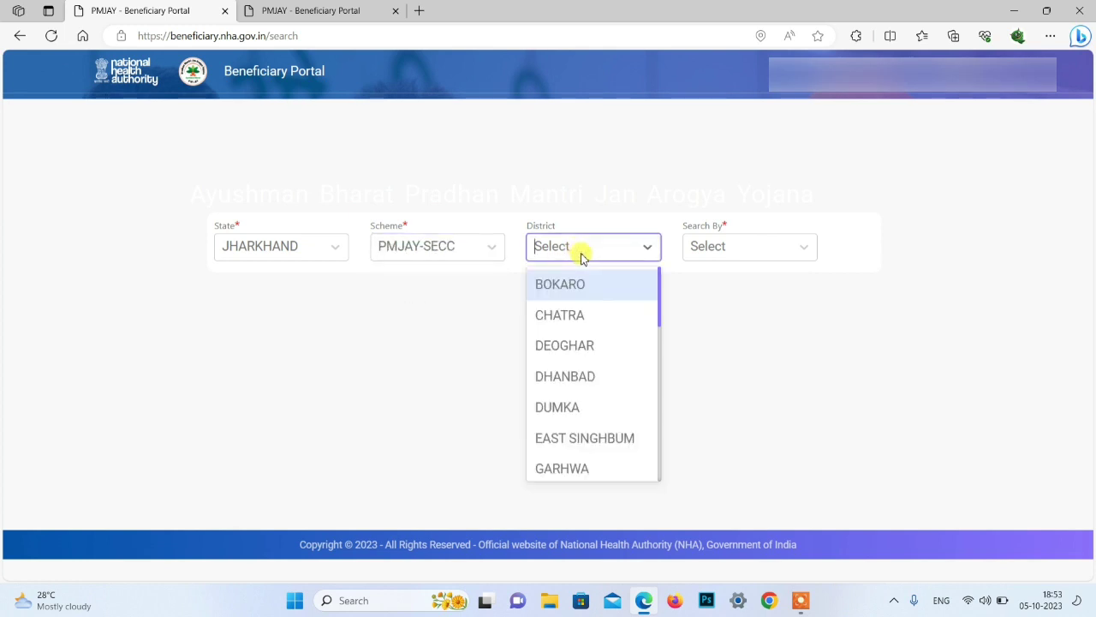
{"action": "left_click", "coordinate": [570, 379]}
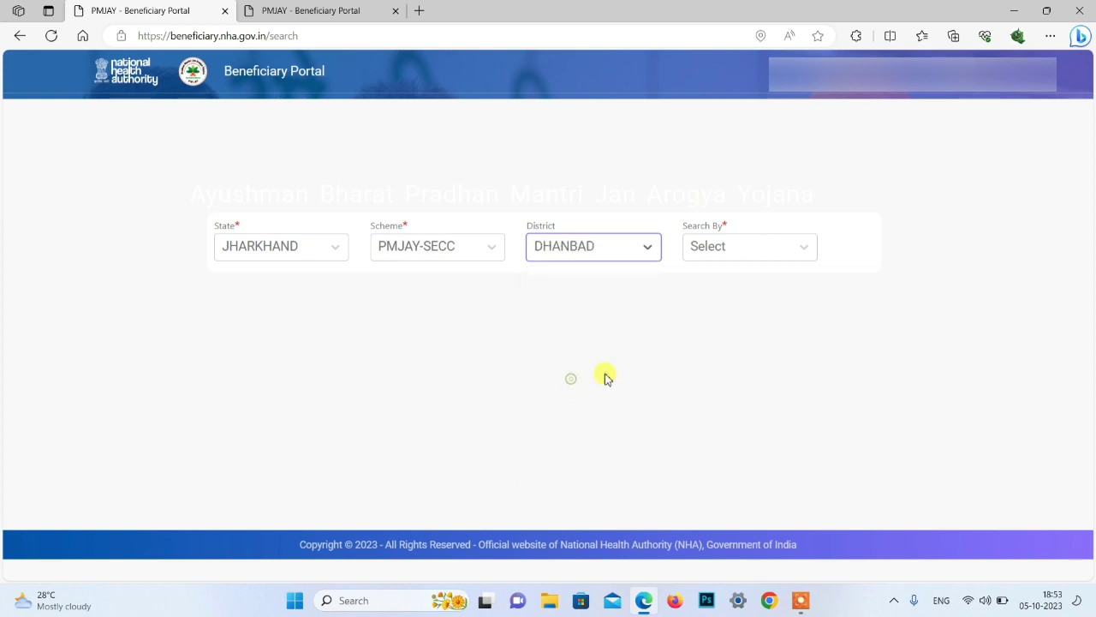
{"action": "left_click", "coordinate": [722, 251]}
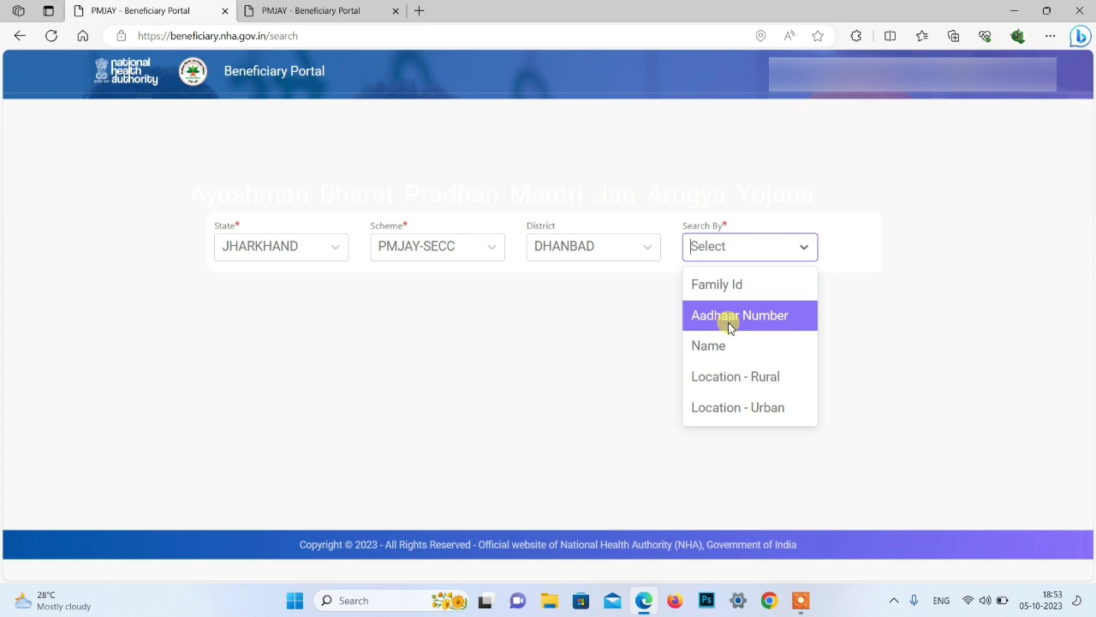
{"action": "left_click", "coordinate": [754, 378]}
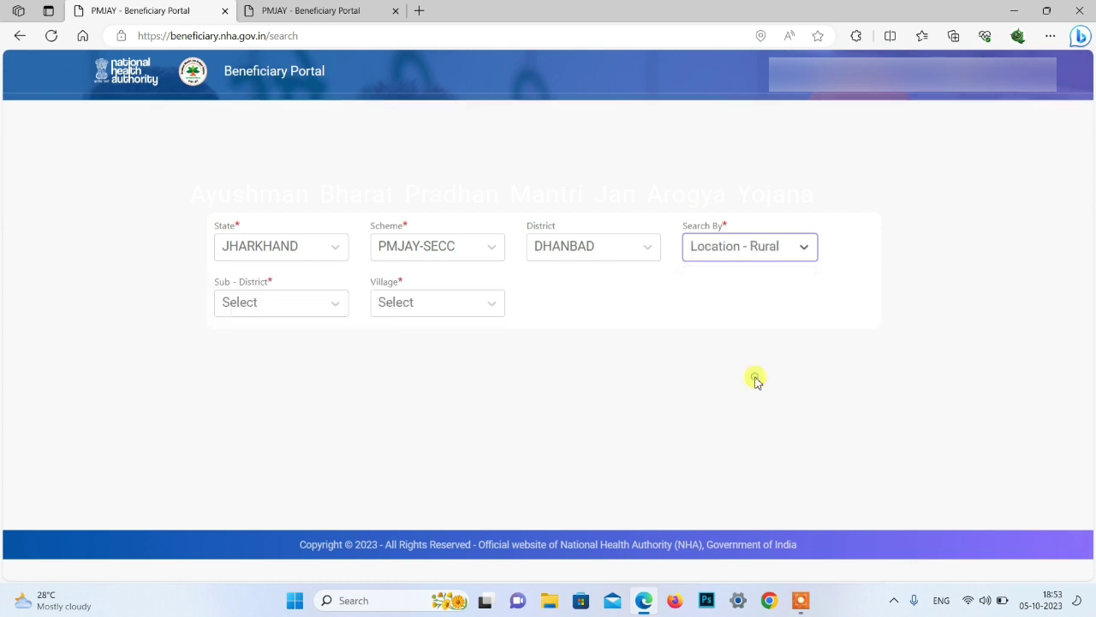
- Set the sub-district to Baghmara-Cum-Katras and choose a village for the rural location search
{"action": "left_click", "coordinate": [246, 305]}
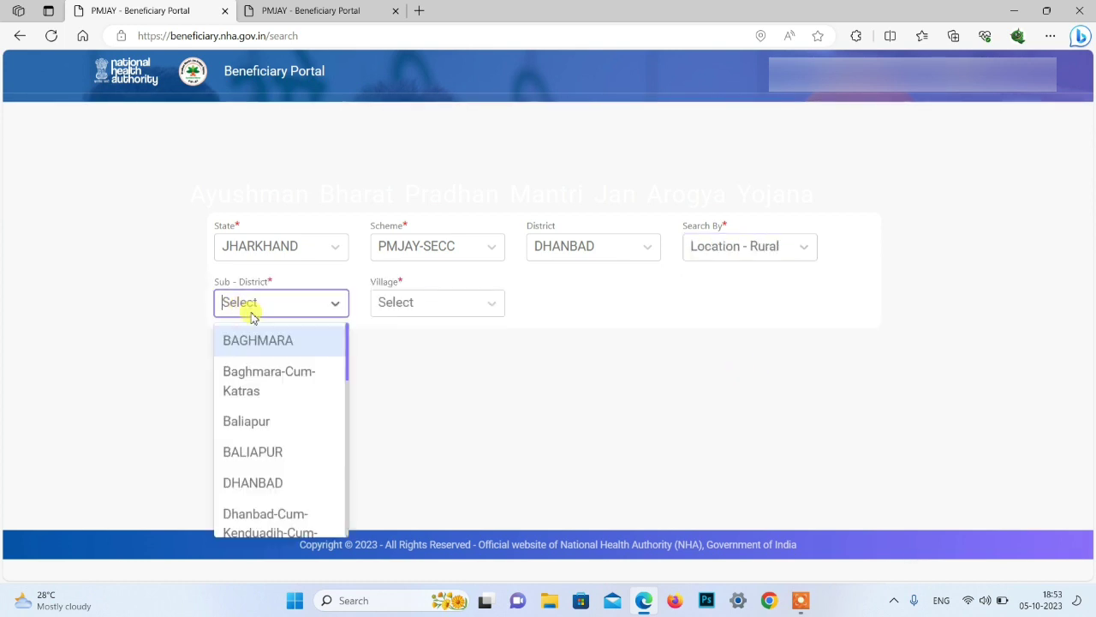
{"action": "left_click", "coordinate": [251, 382]}
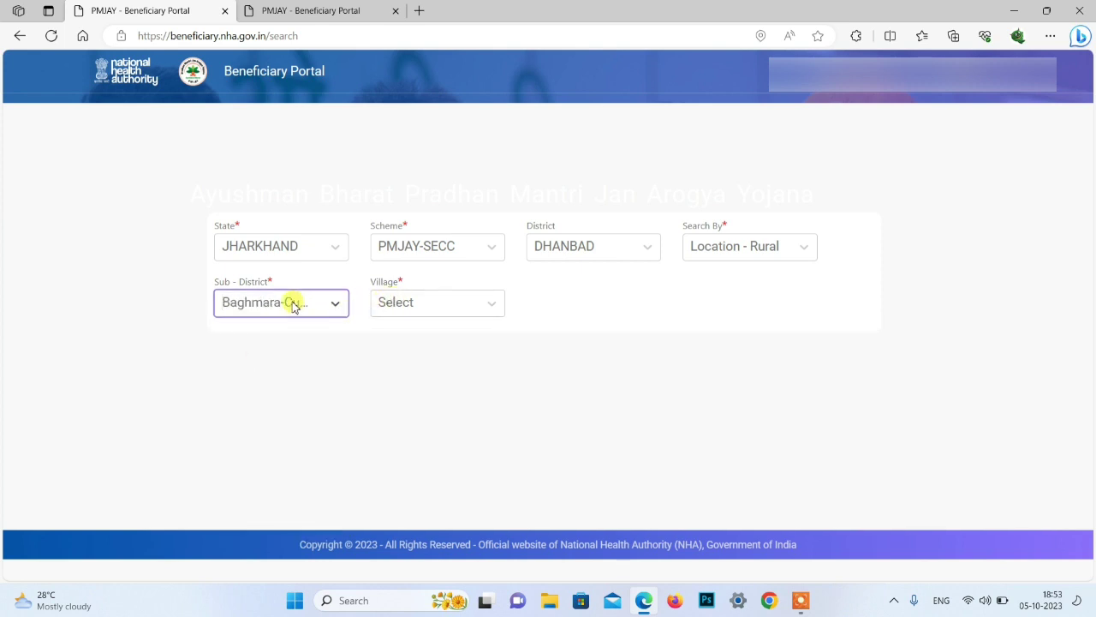
{"action": "left_click", "coordinate": [420, 307]}
{"action": "left_click", "coordinate": [392, 301]}
{"action": "left_click", "coordinate": [394, 303]}
{"action": "left_click", "coordinate": [409, 370]}
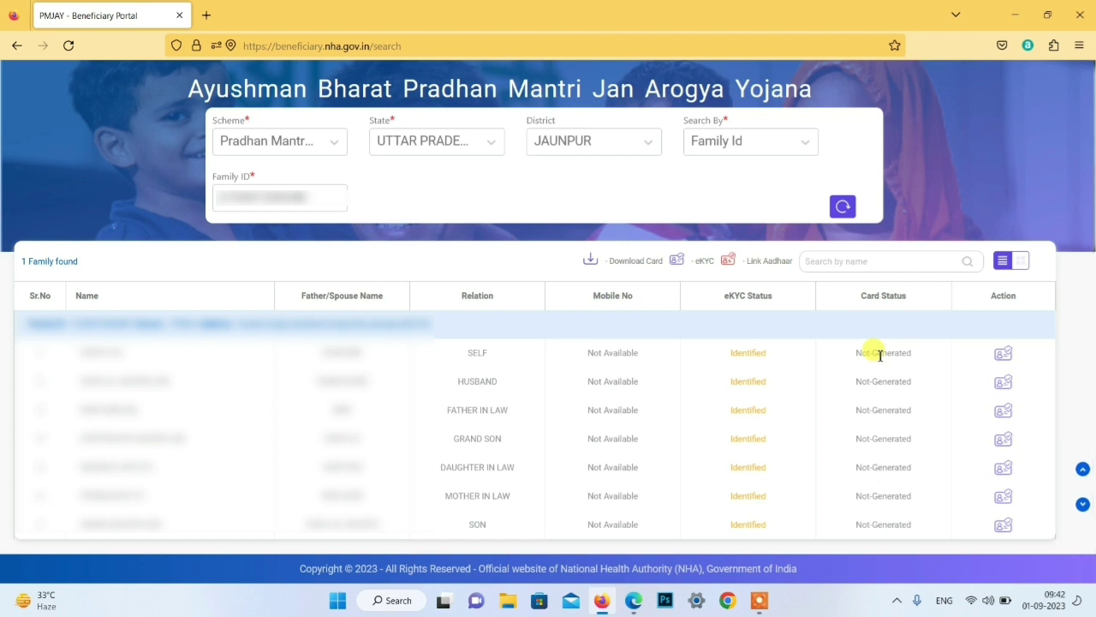
- Open eKYC for the SELF family member, verify the Aadhaar number, and allow the consent
{"action": "left_click_drag", "start_coordinate": [853, 362], "coordinate": [913, 364]}
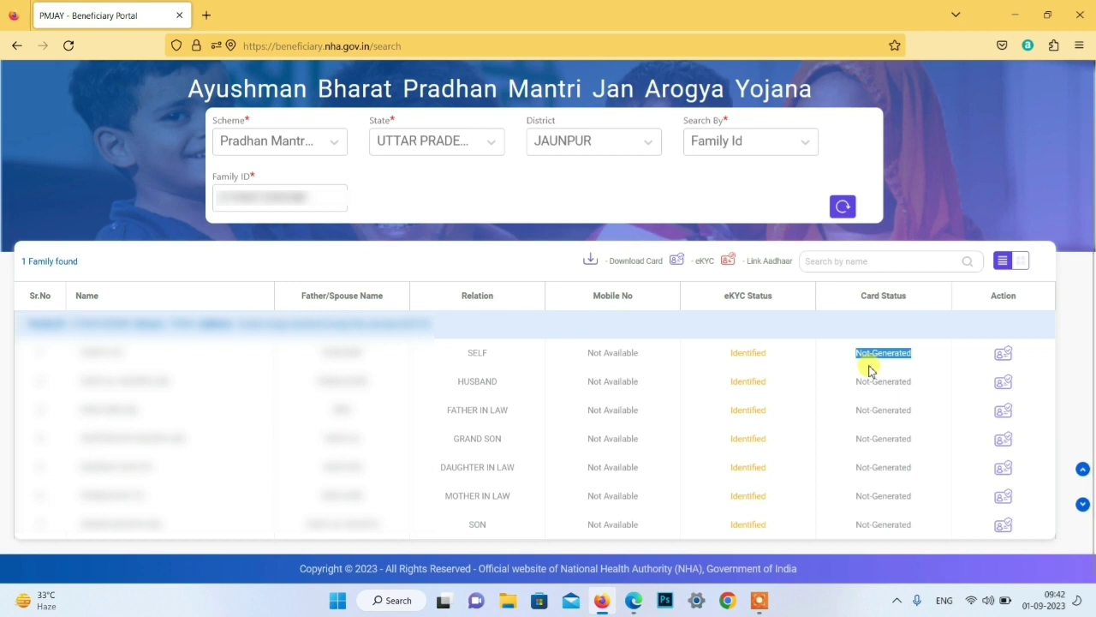
{"action": "left_click", "coordinate": [1003, 355]}
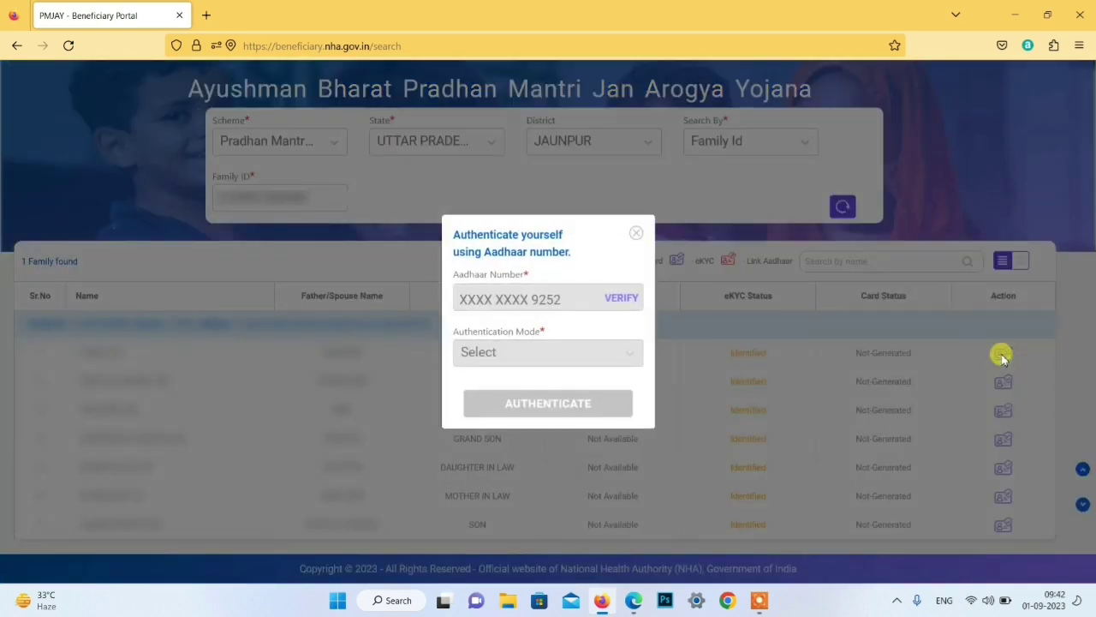
{"action": "left_click_drag", "start_coordinate": [456, 299], "coordinate": [564, 307]}
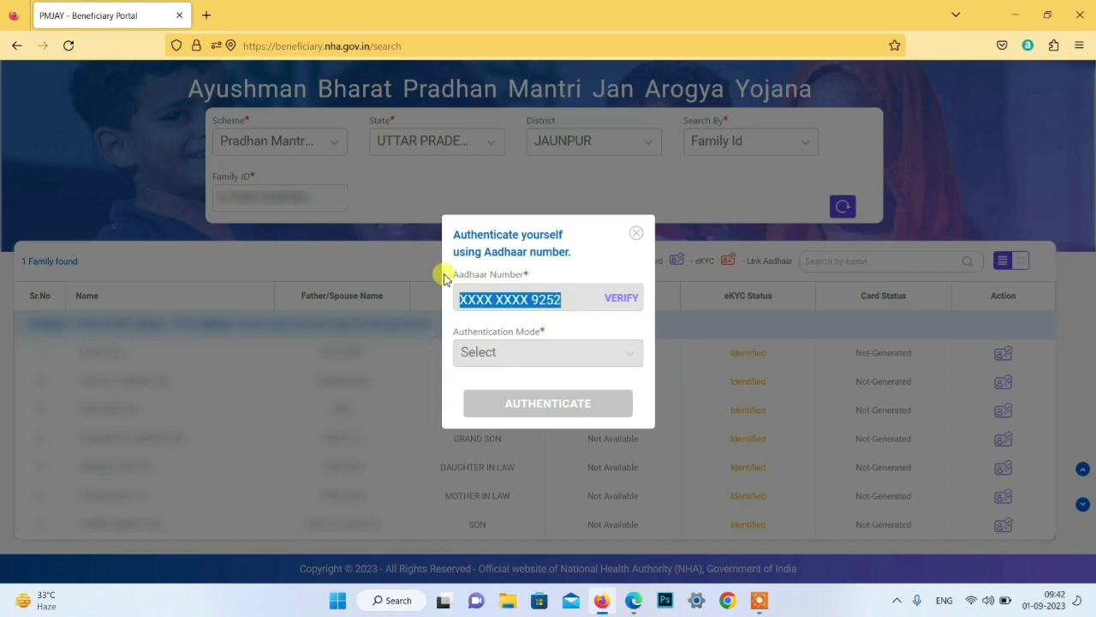
{"action": "left_click", "coordinate": [641, 306]}
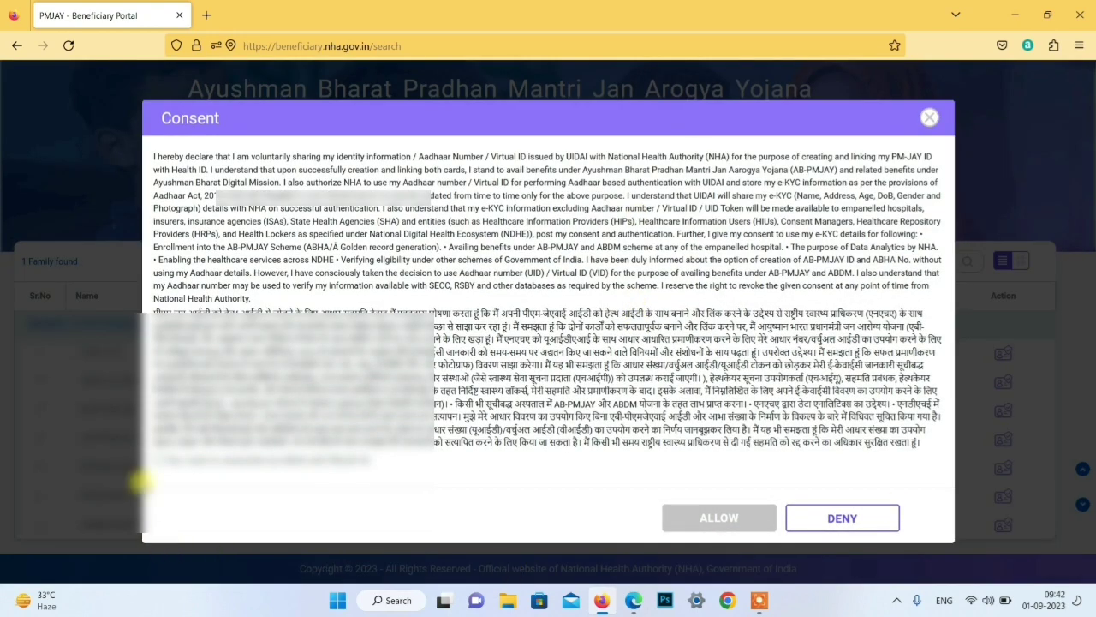
{"action": "left_click", "coordinate": [157, 459]}
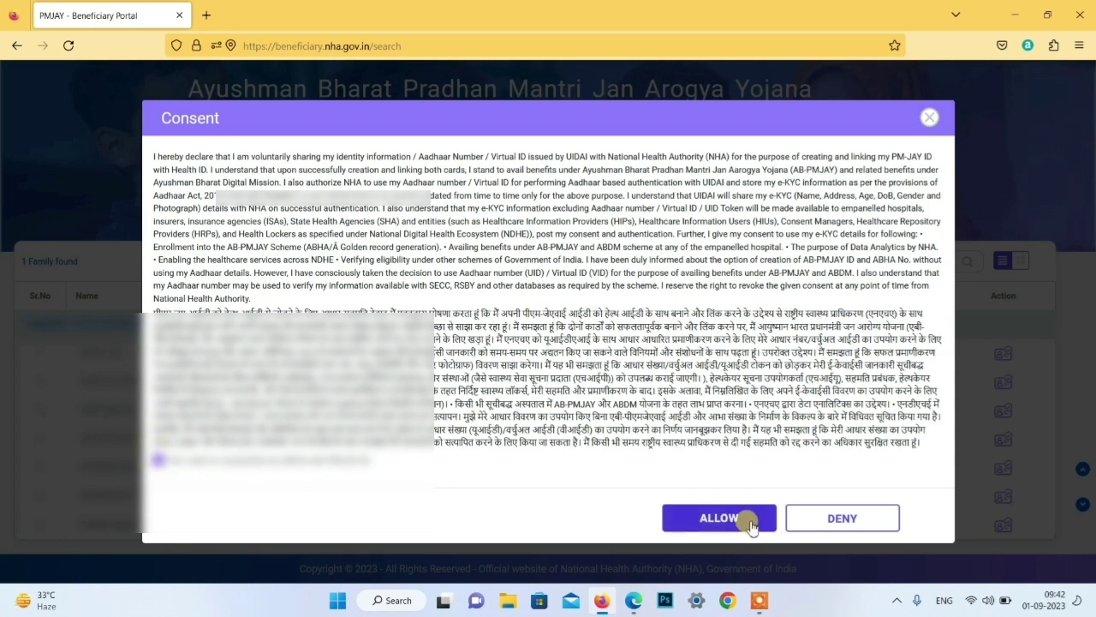
{"action": "left_click", "coordinate": [746, 519]}
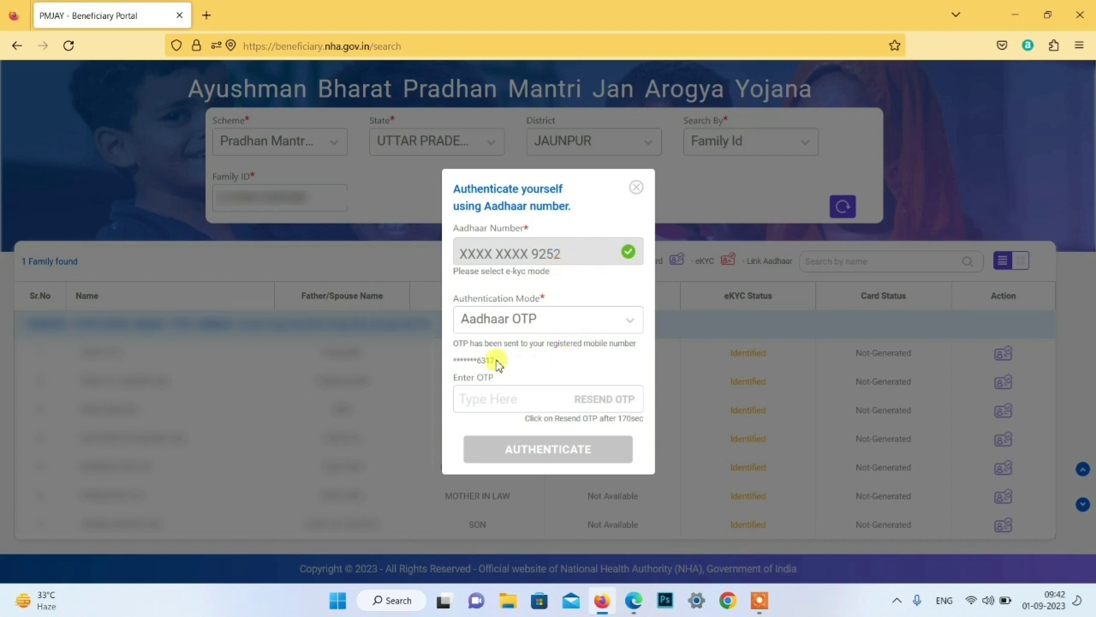
- Leave the Aadhaar OTP authentication and check the SELF member's card status in the family list
{"action": "left_click", "coordinate": [487, 397]}
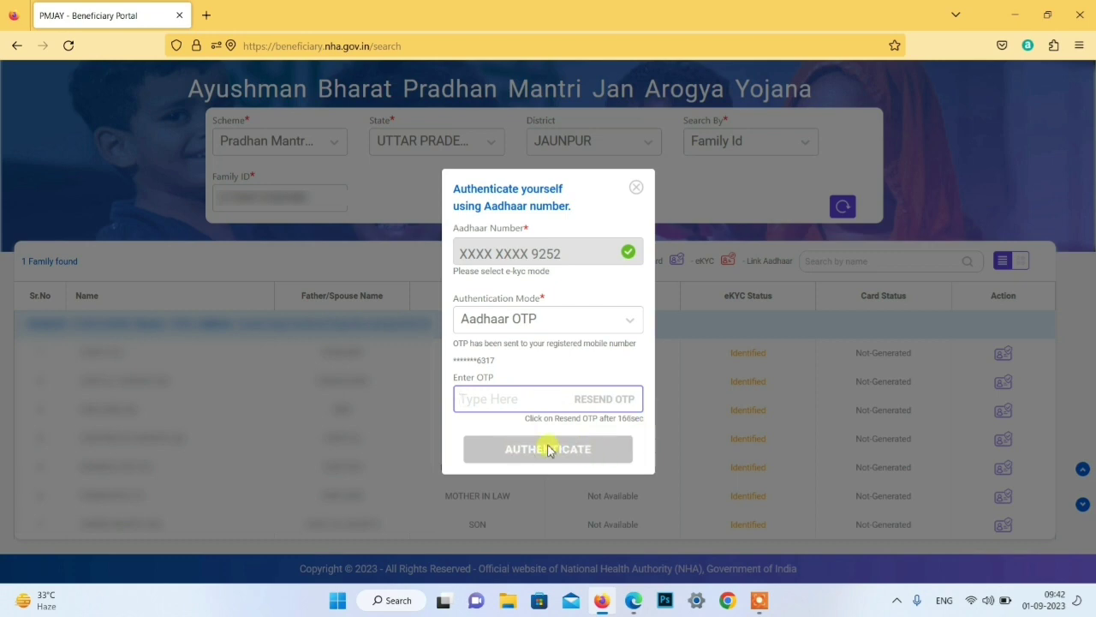
{"action": "left_click", "coordinate": [666, 404]}
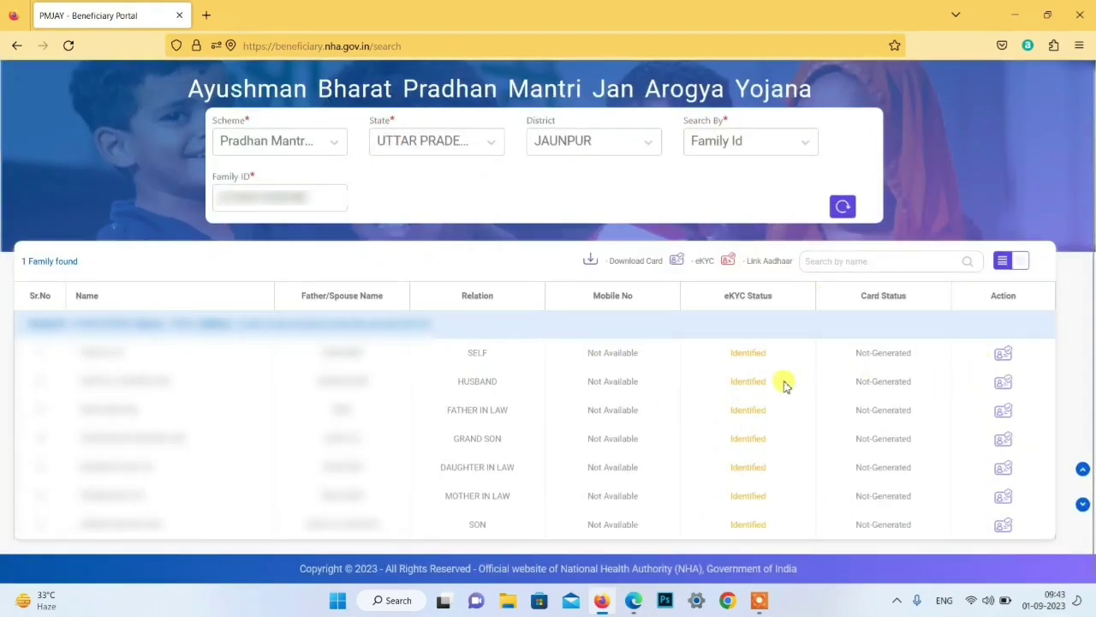
{"action": "triple_click", "coordinate": [879, 357]}
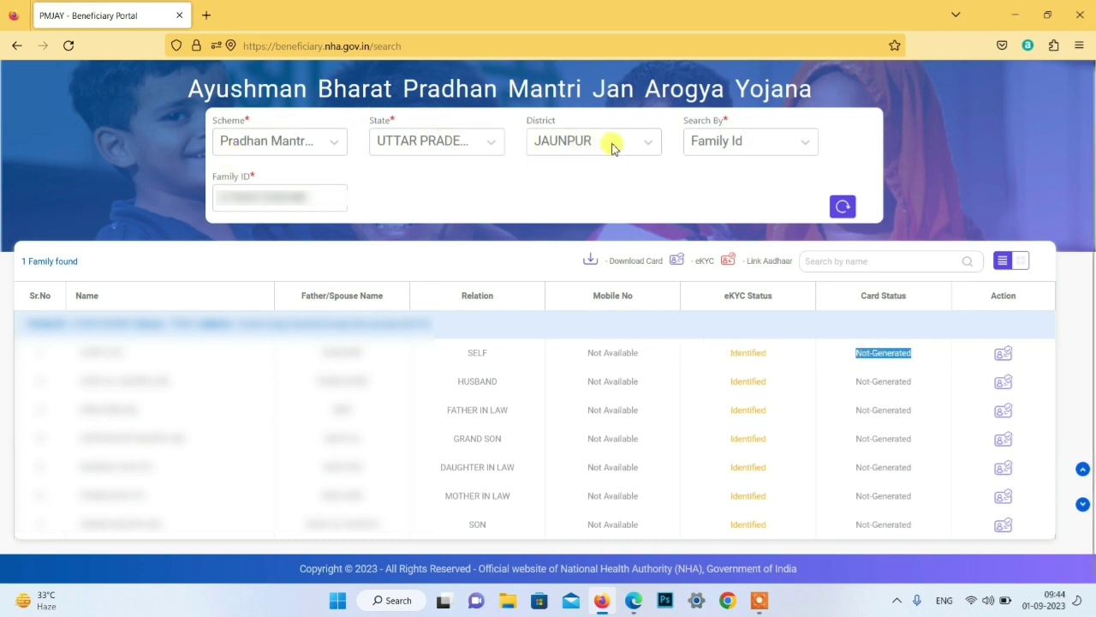
- Change the search criterion from Family Id to Aadhaar Number, and from there to Location - Rural
{"action": "left_click", "coordinate": [716, 147]}
{"action": "left_click", "coordinate": [742, 209]}
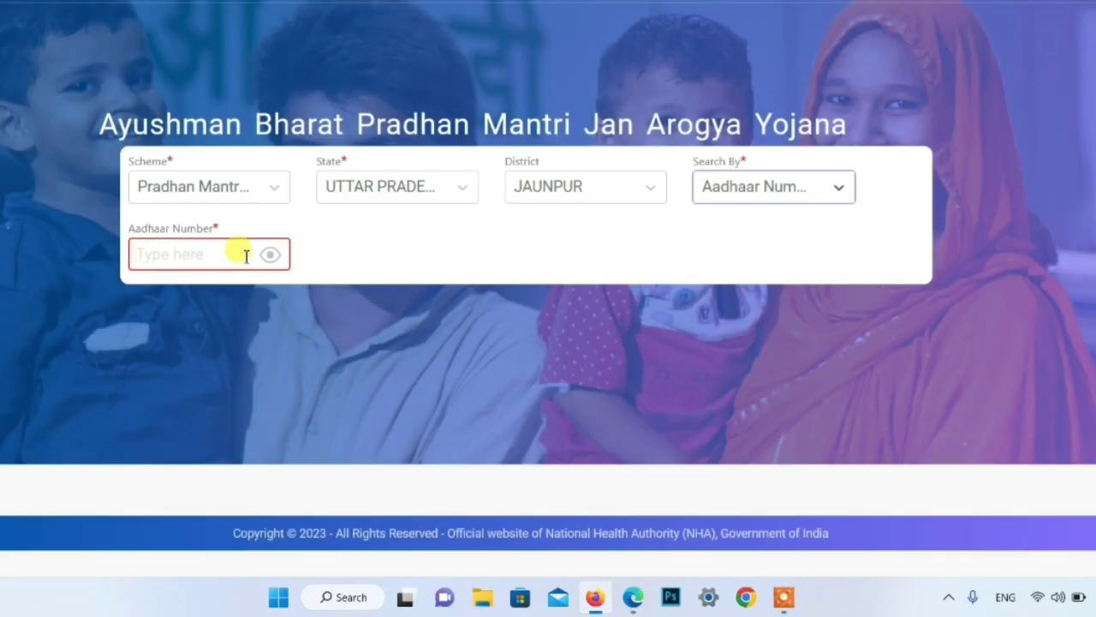
{"action": "left_click", "coordinate": [795, 191]}
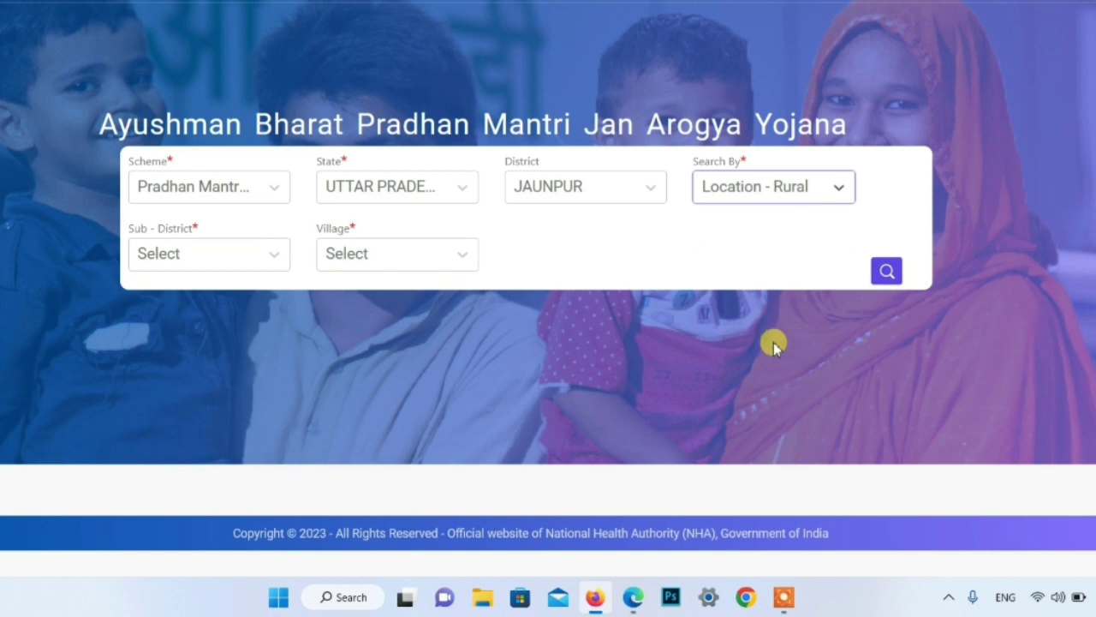
- Set the sub-district to BAKSHA and the village to Ardhpur, and run the rural location search
{"action": "left_click", "coordinate": [219, 254]}
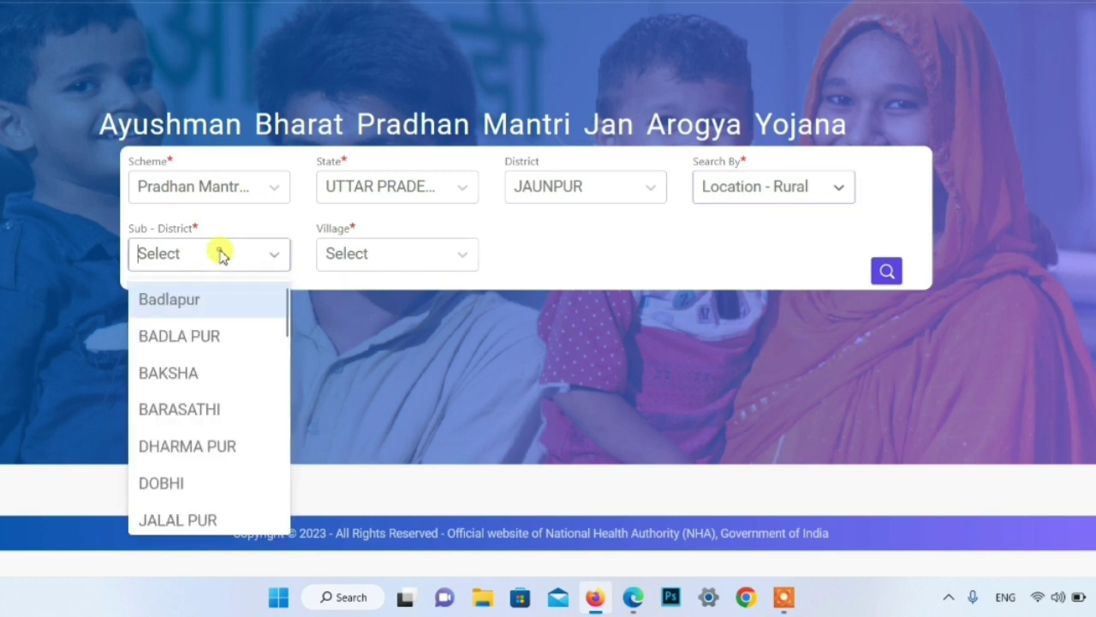
{"action": "left_click", "coordinate": [207, 377]}
{"action": "left_click", "coordinate": [407, 257]}
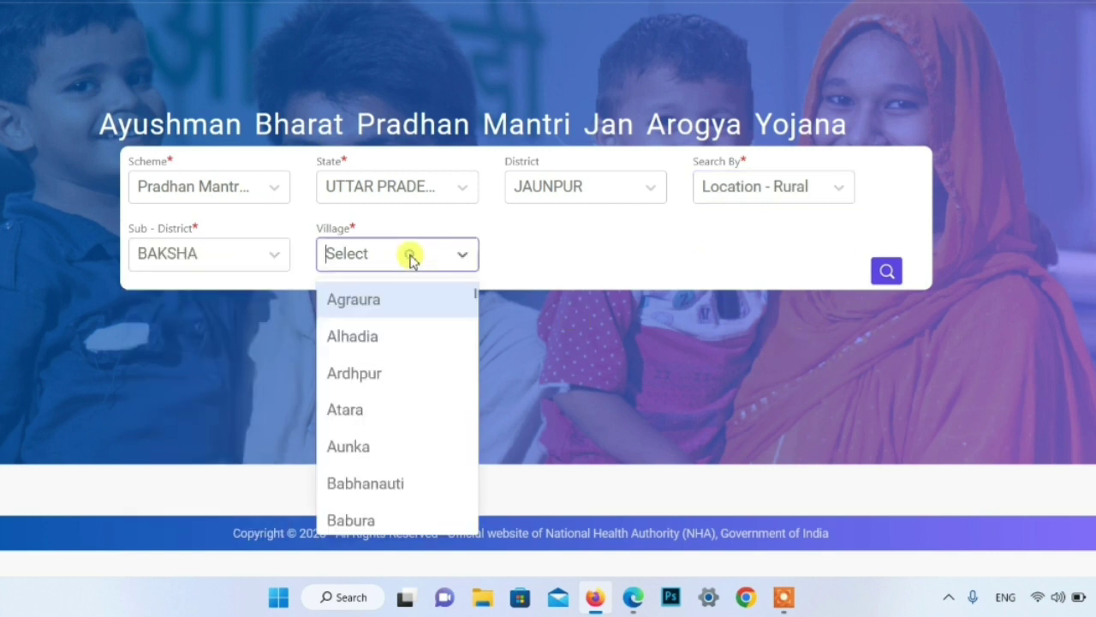
{"action": "left_click", "coordinate": [379, 375]}
{"action": "left_click", "coordinate": [887, 272]}
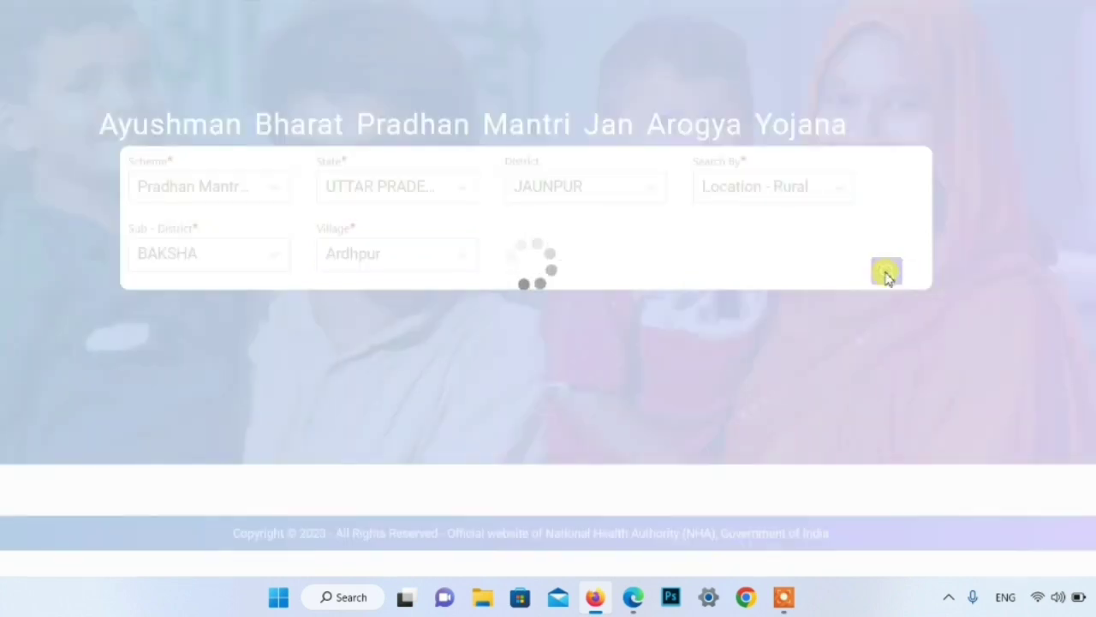
- Examine the listed families' member details, eKYC status and card status in the search results
{"action": "scroll", "coordinate": [591, 300], "scroll_direction": "down", "scroll_amount": 2}
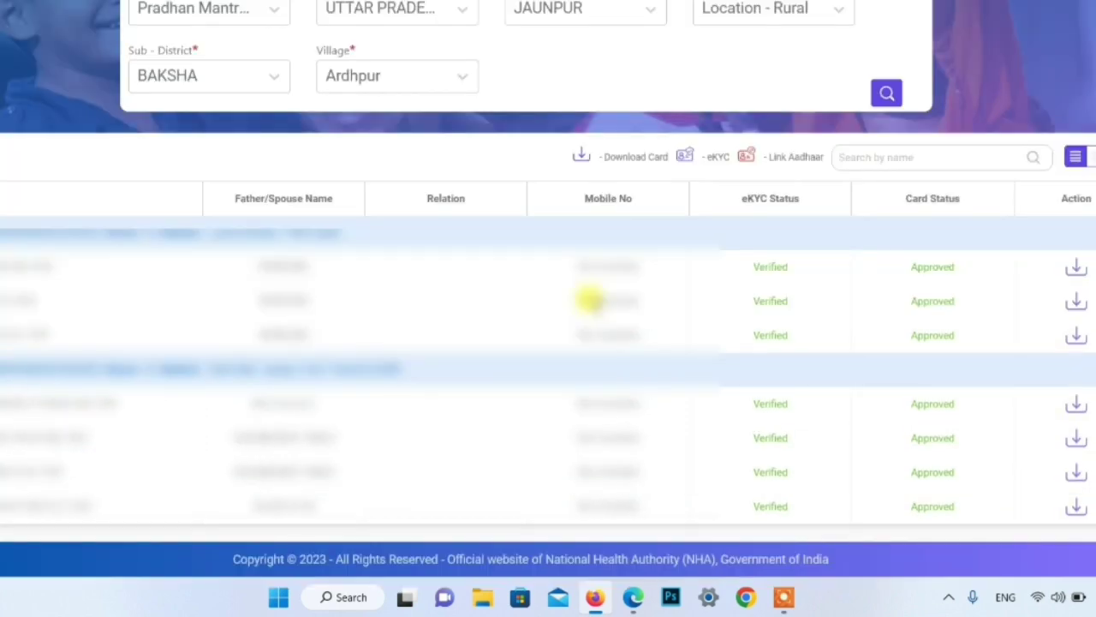
{"action": "left_click_drag", "start_coordinate": [17, 266], "coordinate": [377, 313]}
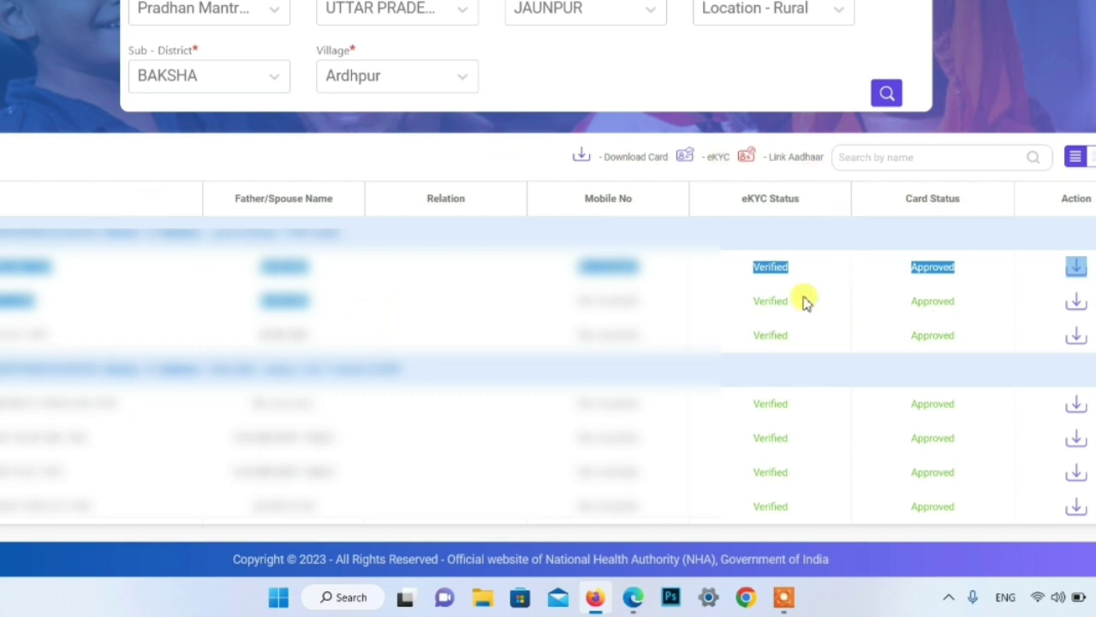
{"action": "left_click", "coordinate": [403, 300]}
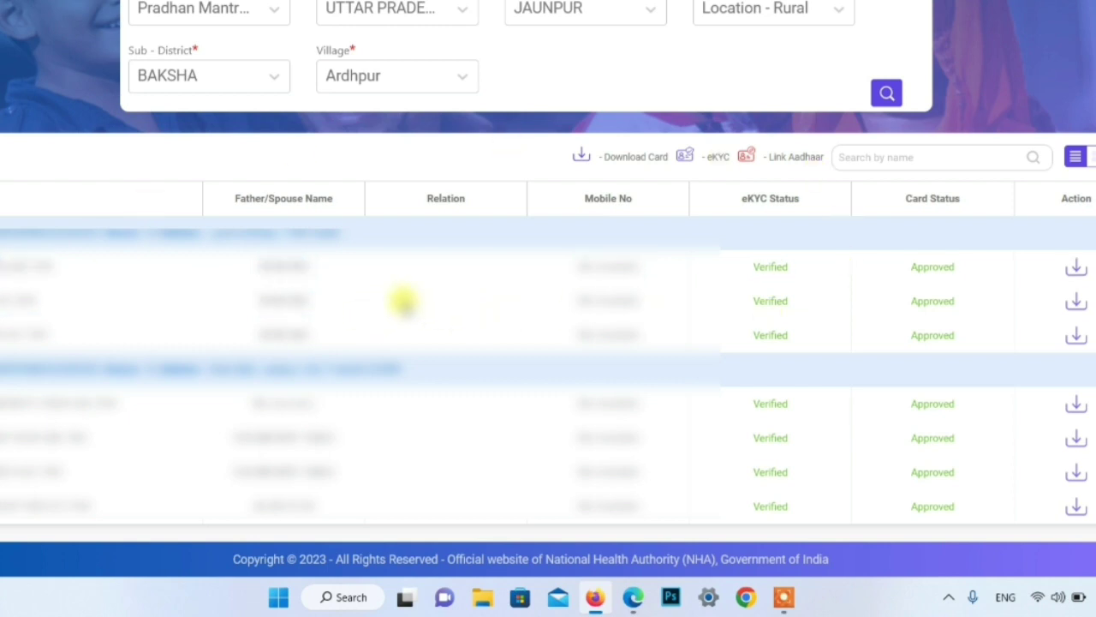
{"action": "left_click_drag", "start_coordinate": [906, 196], "coordinate": [961, 199]}
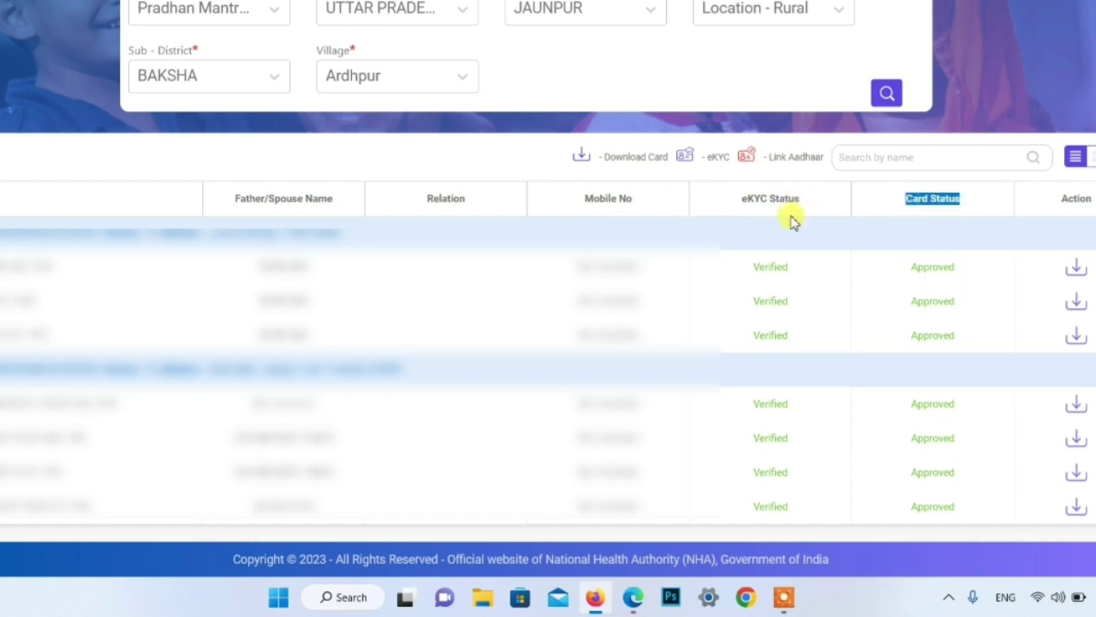
{"action": "left_click_drag", "start_coordinate": [754, 272], "coordinate": [788, 276]}
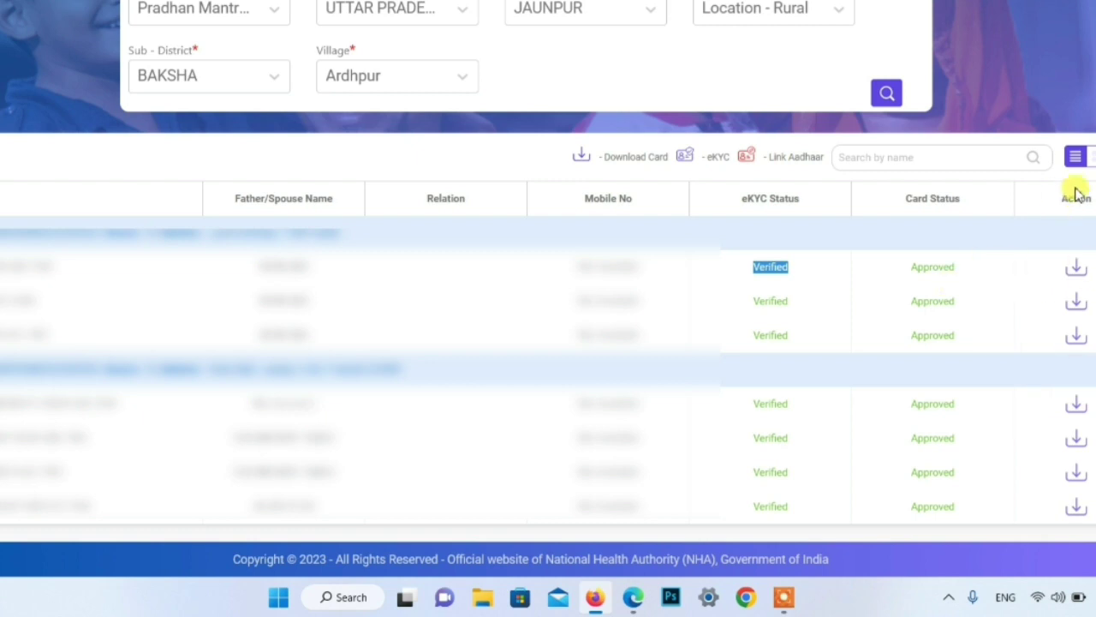
- Request the first listed member's card download, verify the Aadhaar number, and allow the consent for Aadhaar OTP authentication
{"action": "left_click", "coordinate": [1077, 271]}
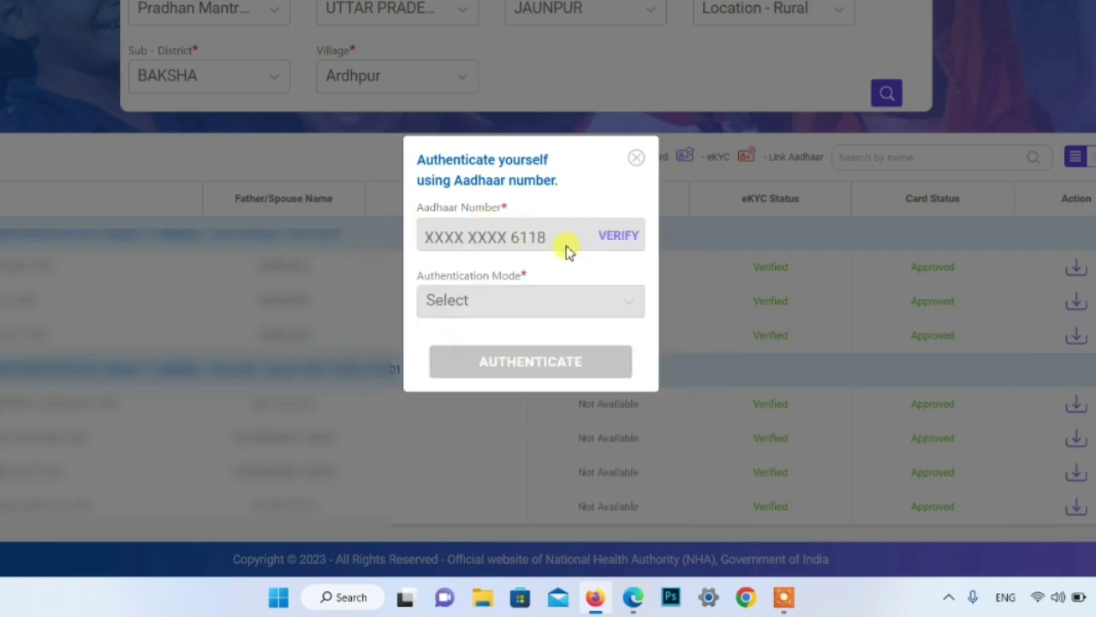
{"action": "left_click", "coordinate": [610, 239]}
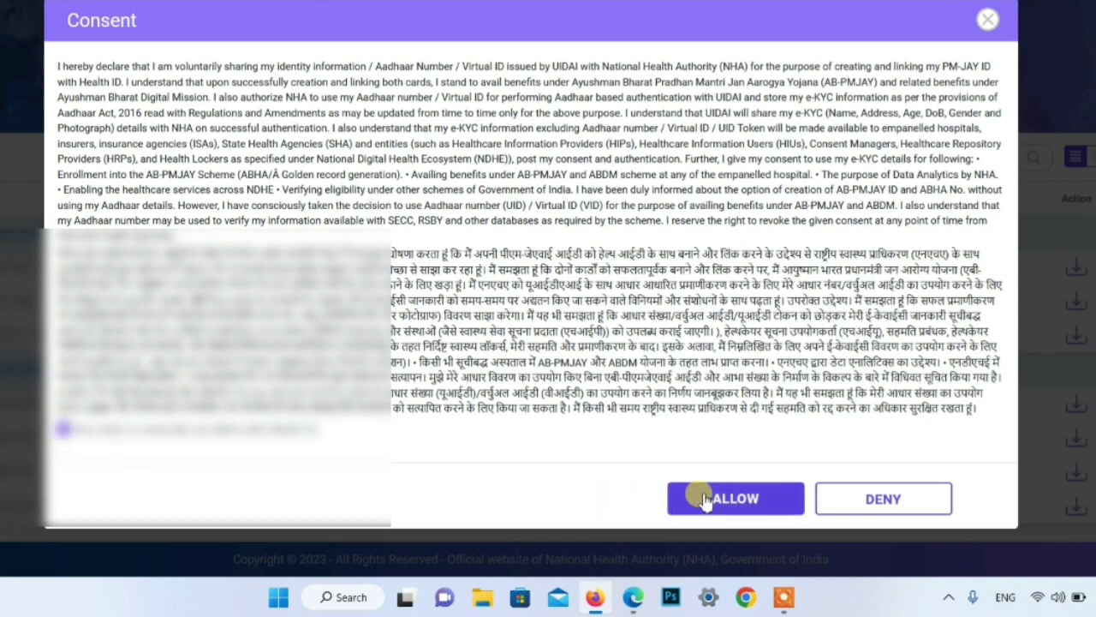
{"action": "left_click", "coordinate": [685, 499]}
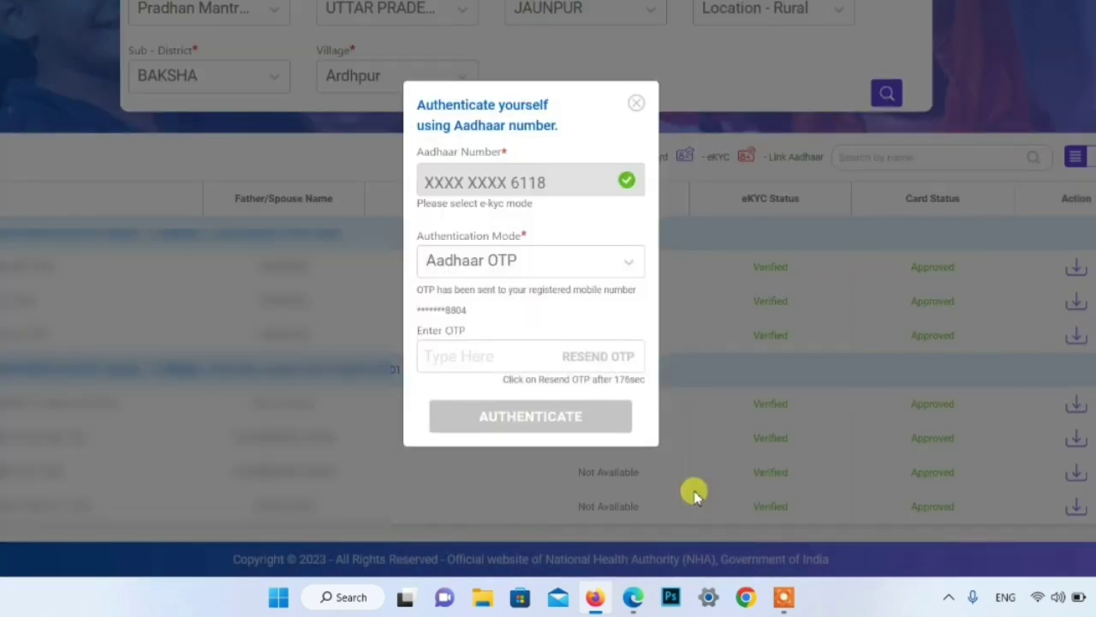
{"action": "left_click", "coordinate": [477, 365]}
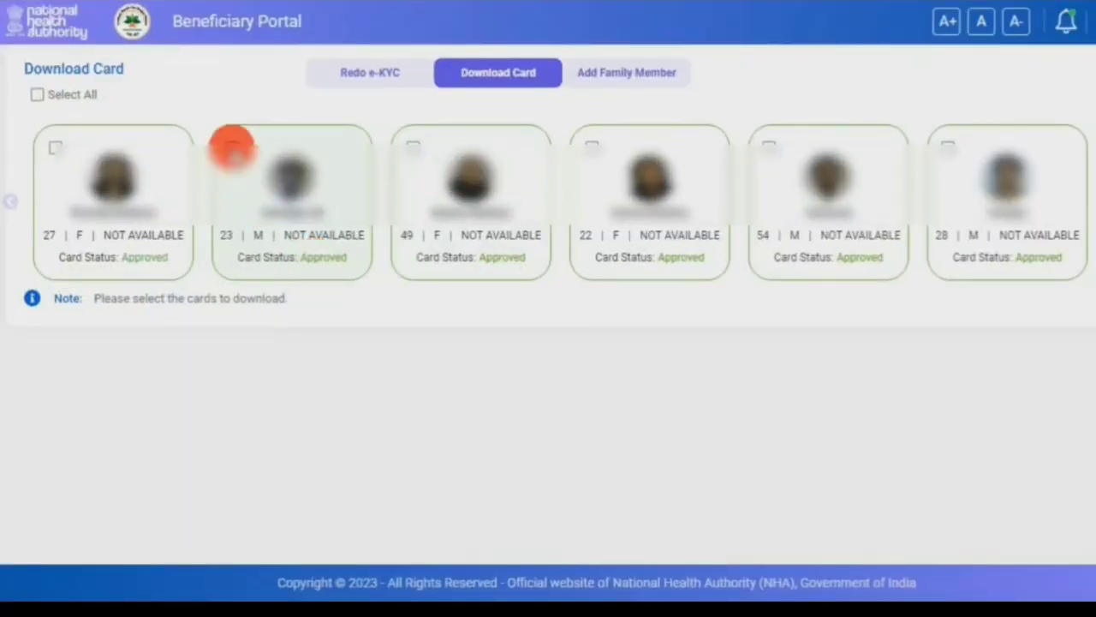
- Select the second family member's approved card and download that Ayushman card
{"action": "left_click", "coordinate": [233, 147]}
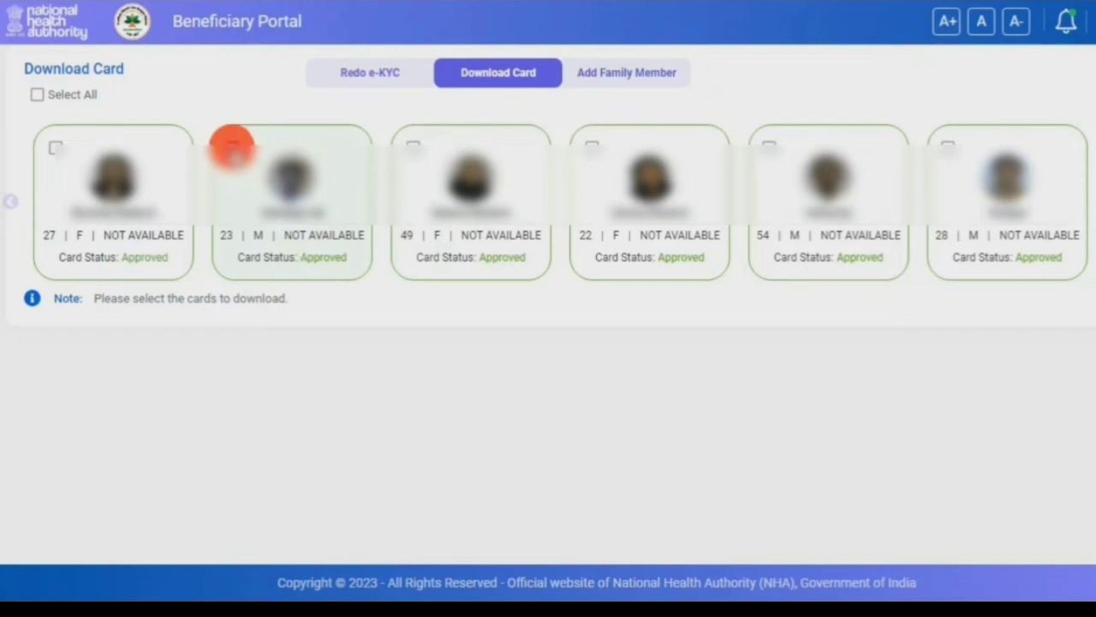
{"action": "left_click", "coordinate": [334, 240]}
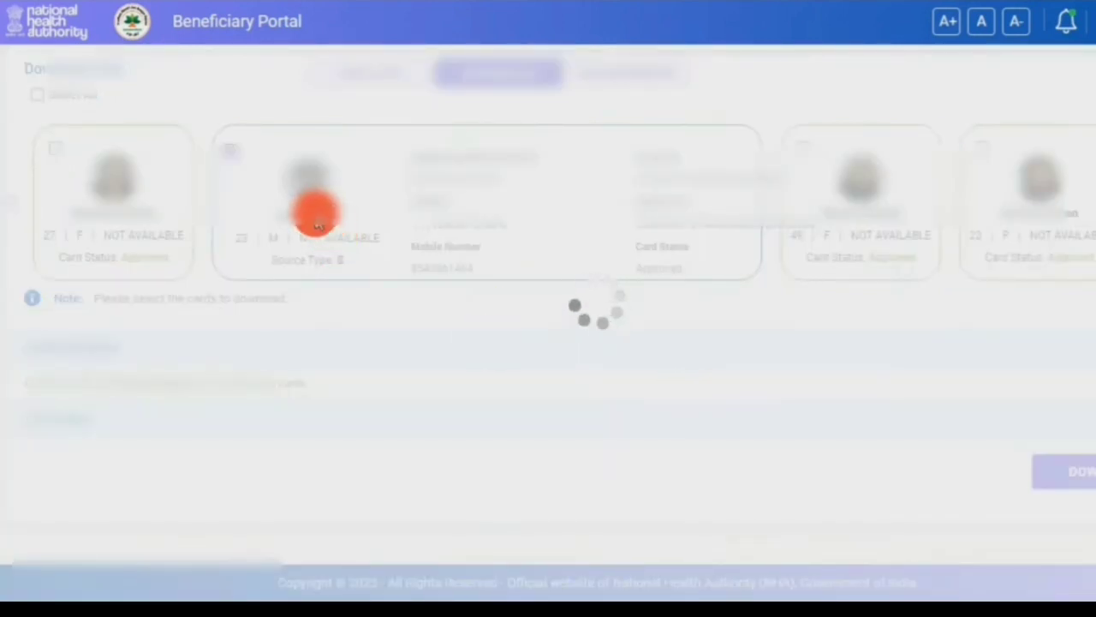
{"action": "scroll", "coordinate": [208, 445], "scroll_direction": "down", "scroll_amount": 3}
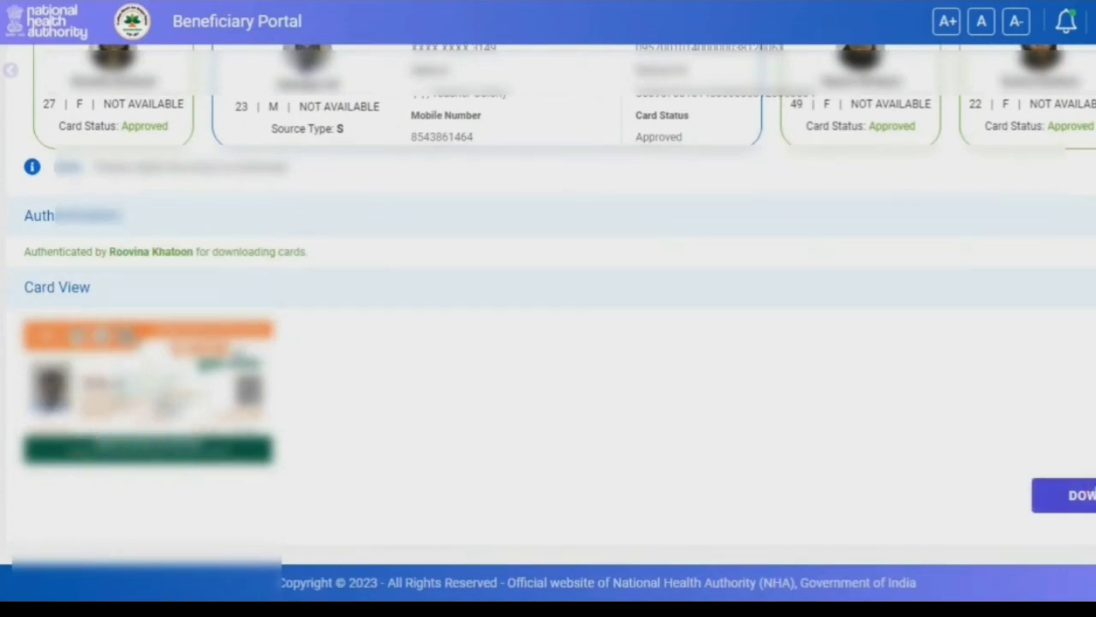
{"action": "left_click", "coordinate": [1060, 494]}
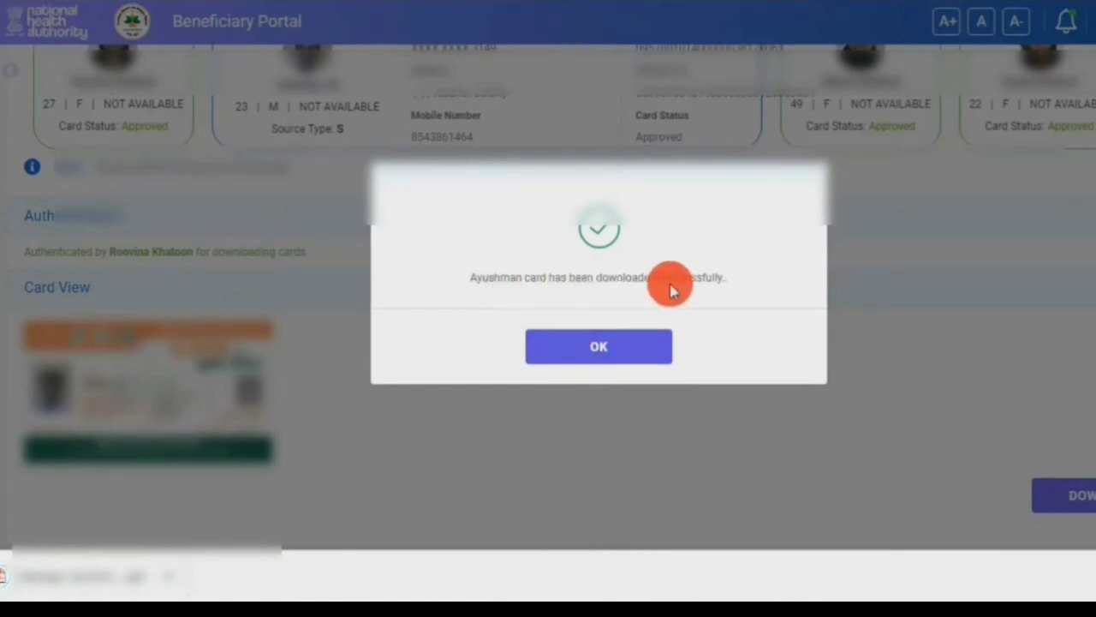
{"action": "left_click", "coordinate": [633, 357]}
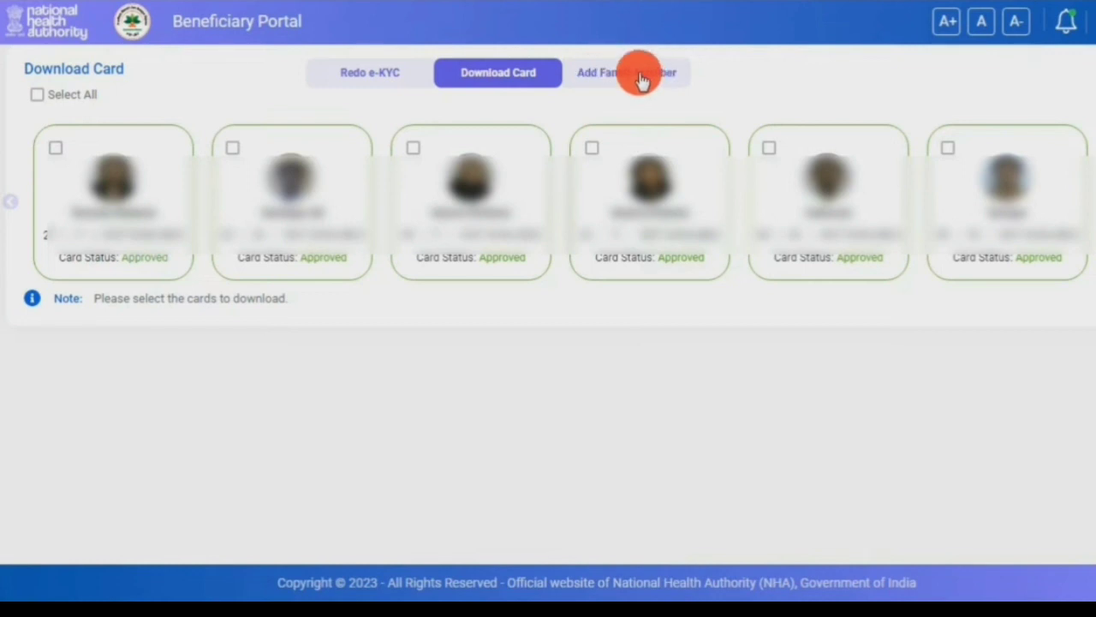
- Begin adding a family member and choose Aadhaar OTP for the primary member authentication
{"action": "left_click", "coordinate": [642, 77]}
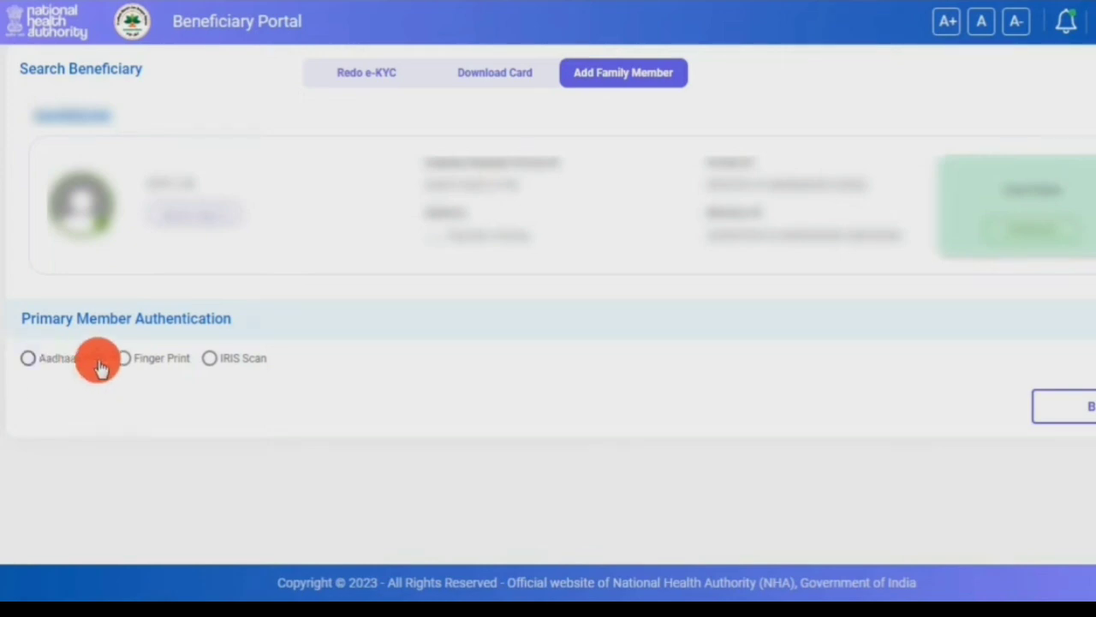
{"action": "left_click", "coordinate": [27, 360]}
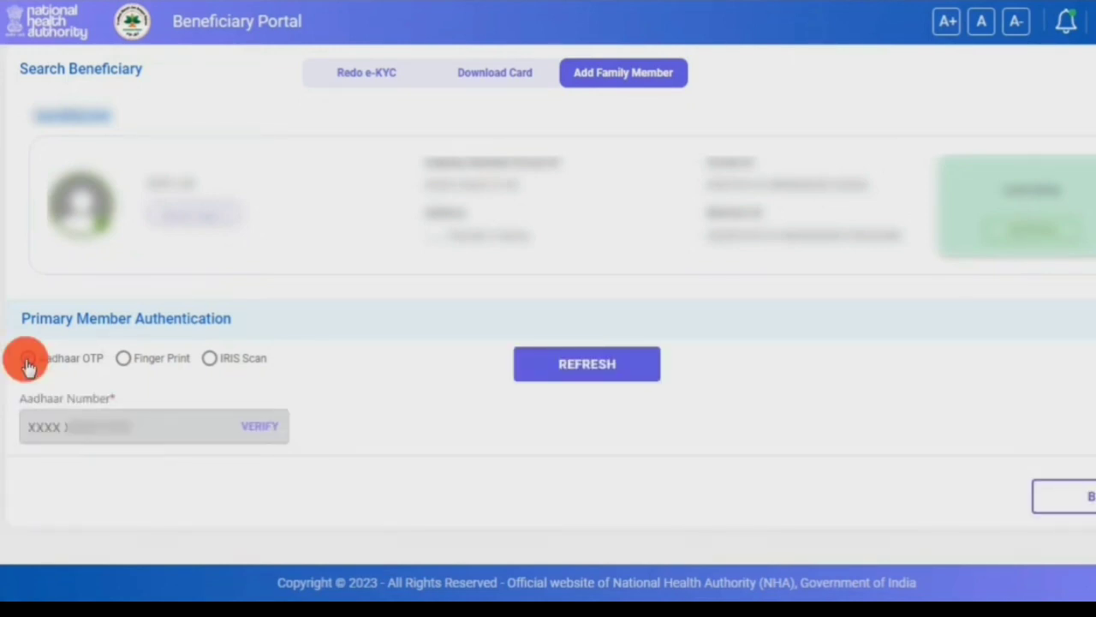